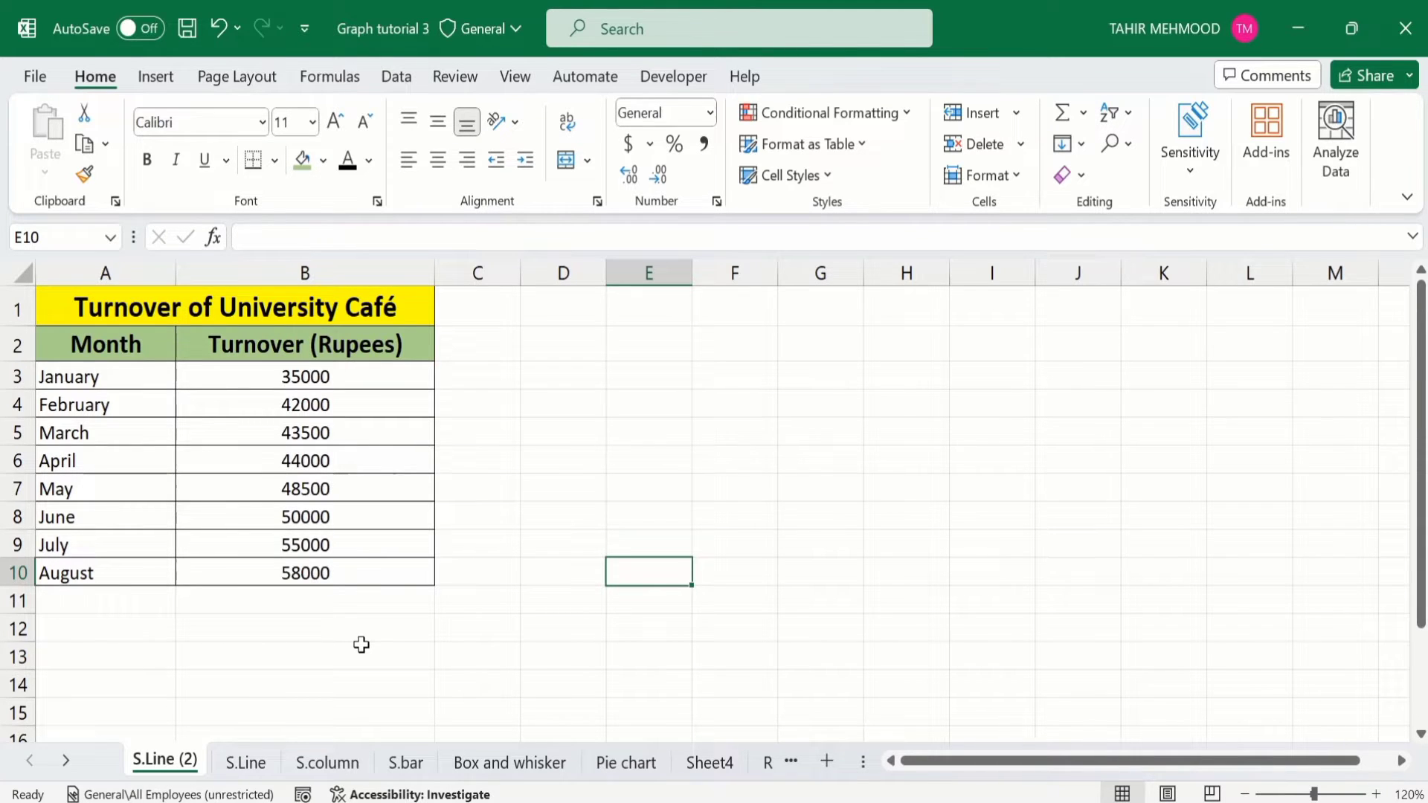
# Insert a 2-D line chart of the monthly turnover data in A2:B10 and place it beside the table
pyautogui.click(395, 571)
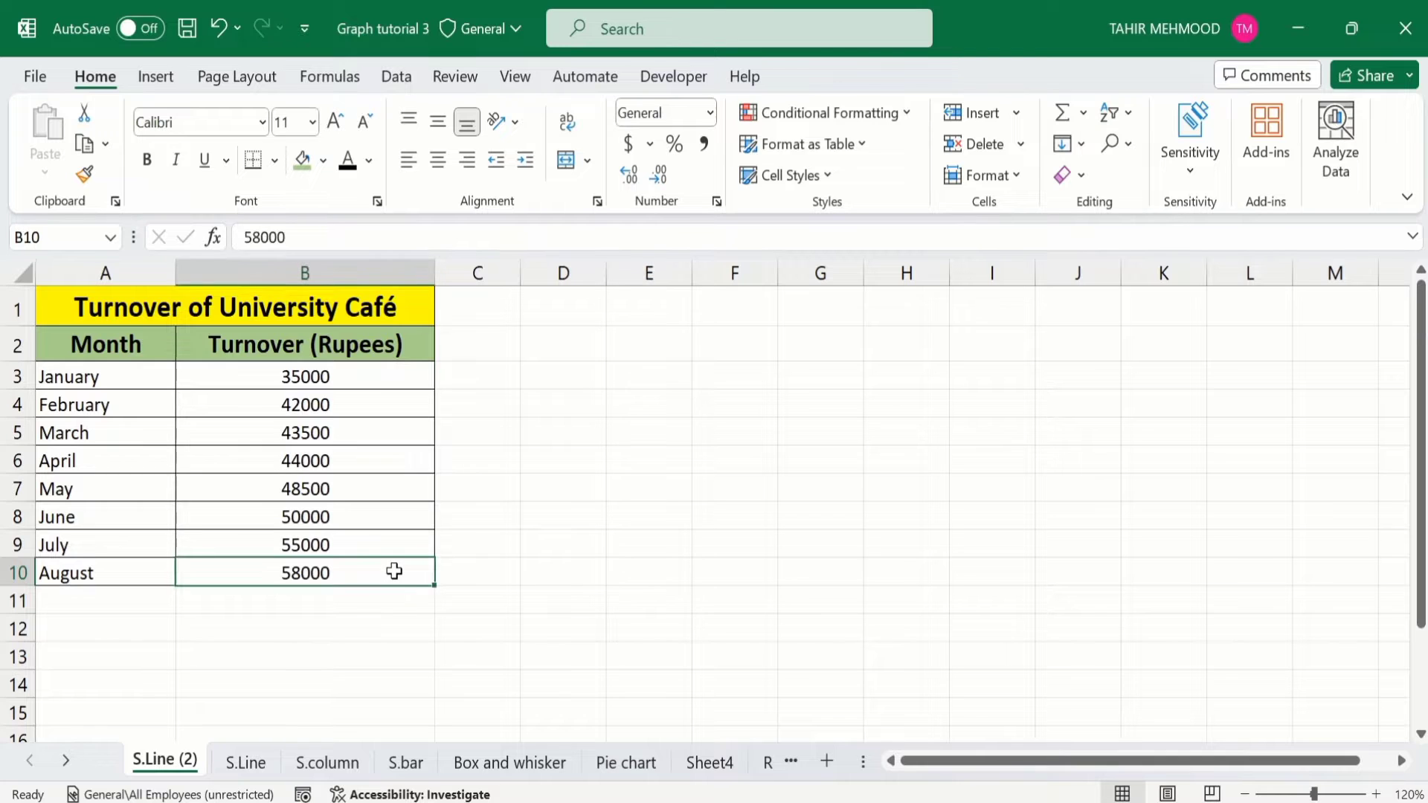
pyautogui.moveTo(394, 571); pyautogui.dragTo(175, 360)
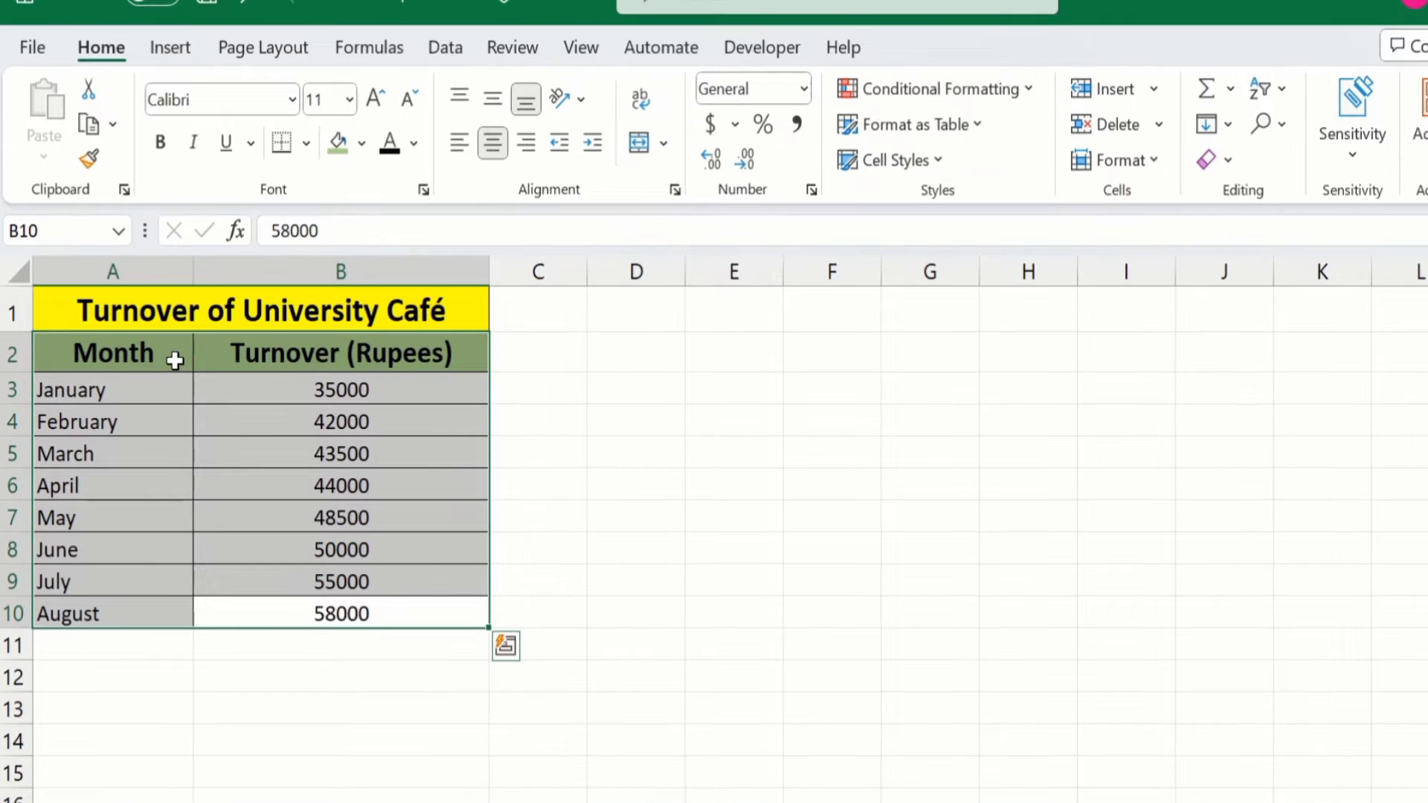
pyautogui.click(178, 49)
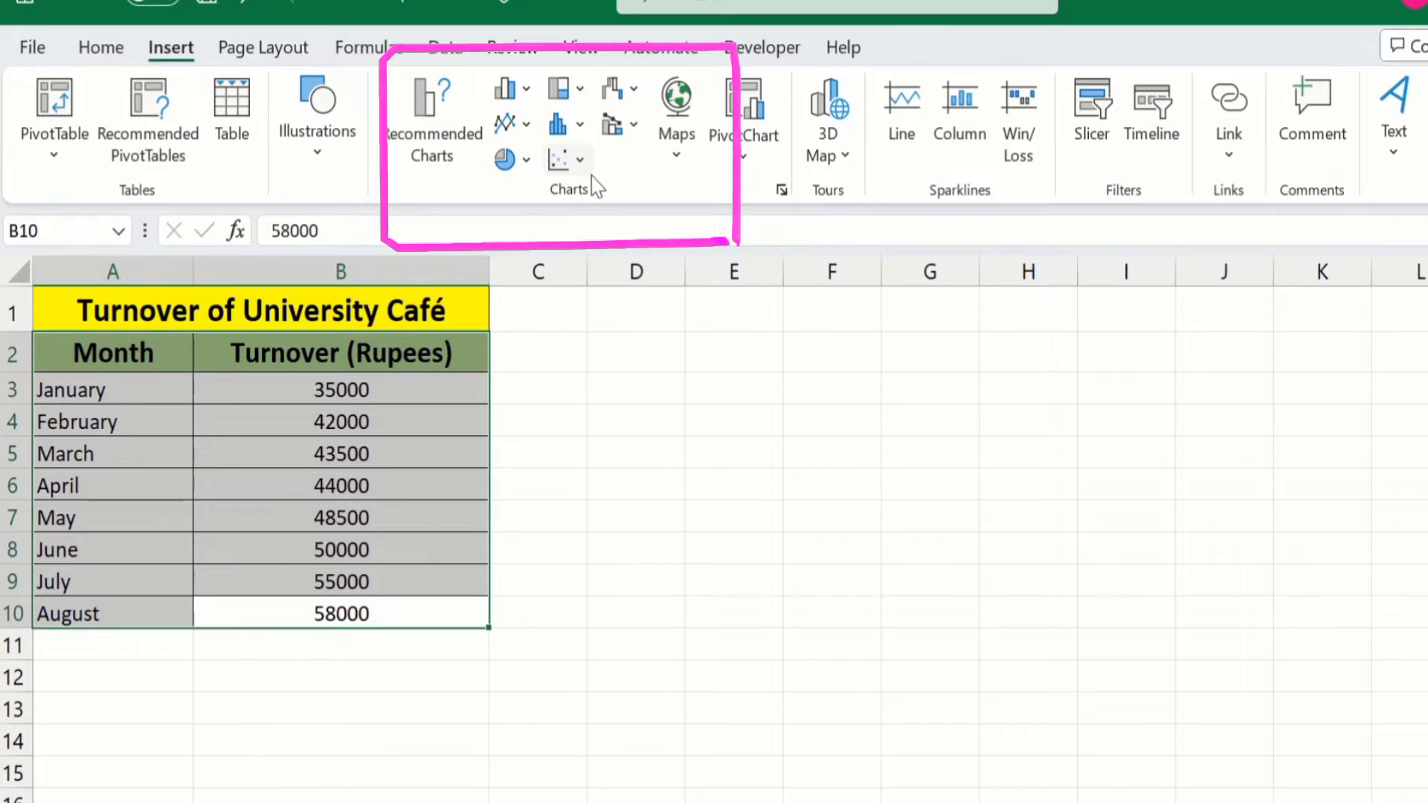
pyautogui.click(526, 127)
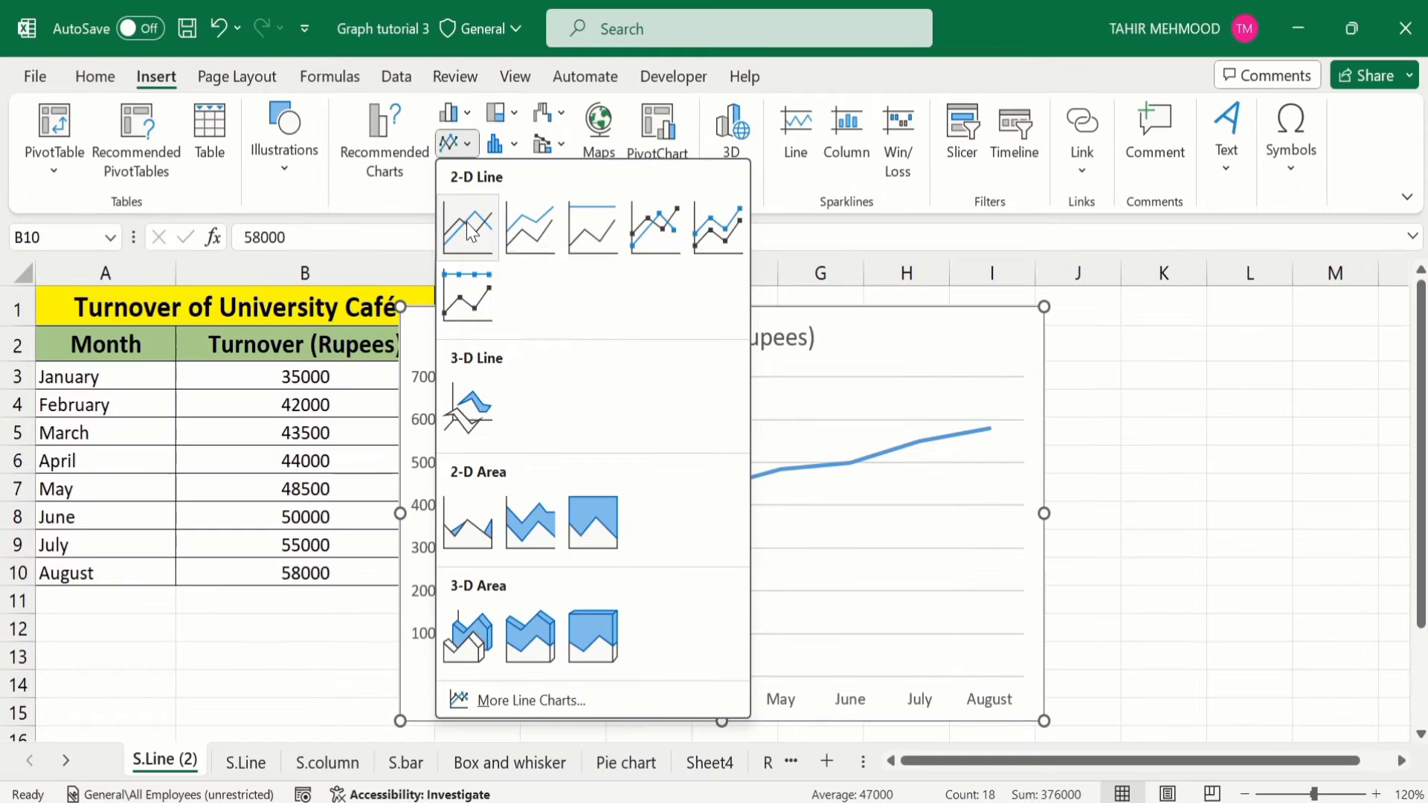
pyautogui.click(469, 231)
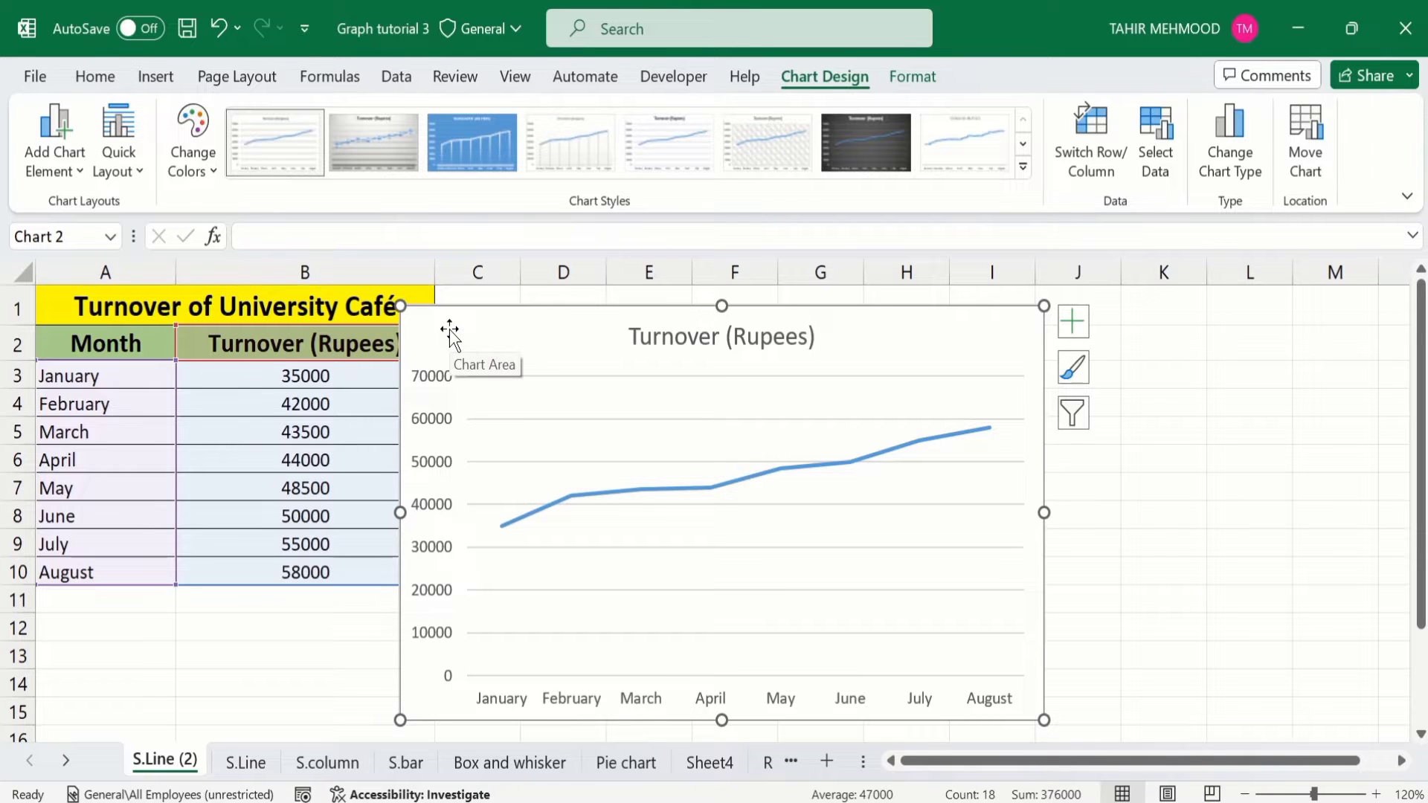
pyautogui.moveTo(450, 329); pyautogui.dragTo(550, 317)
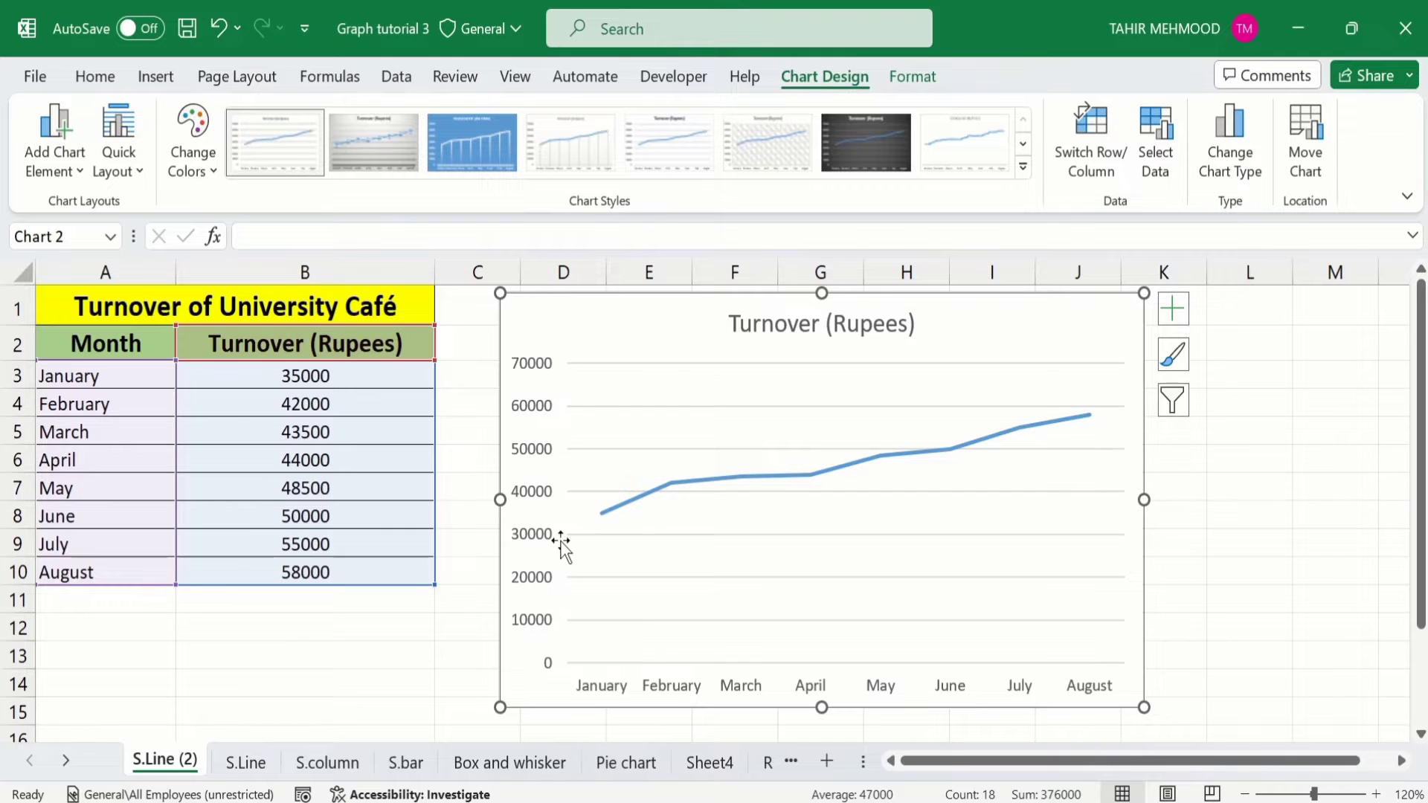
# Format the chart's vertical axis with a solid black line
pyautogui.click(532, 374)
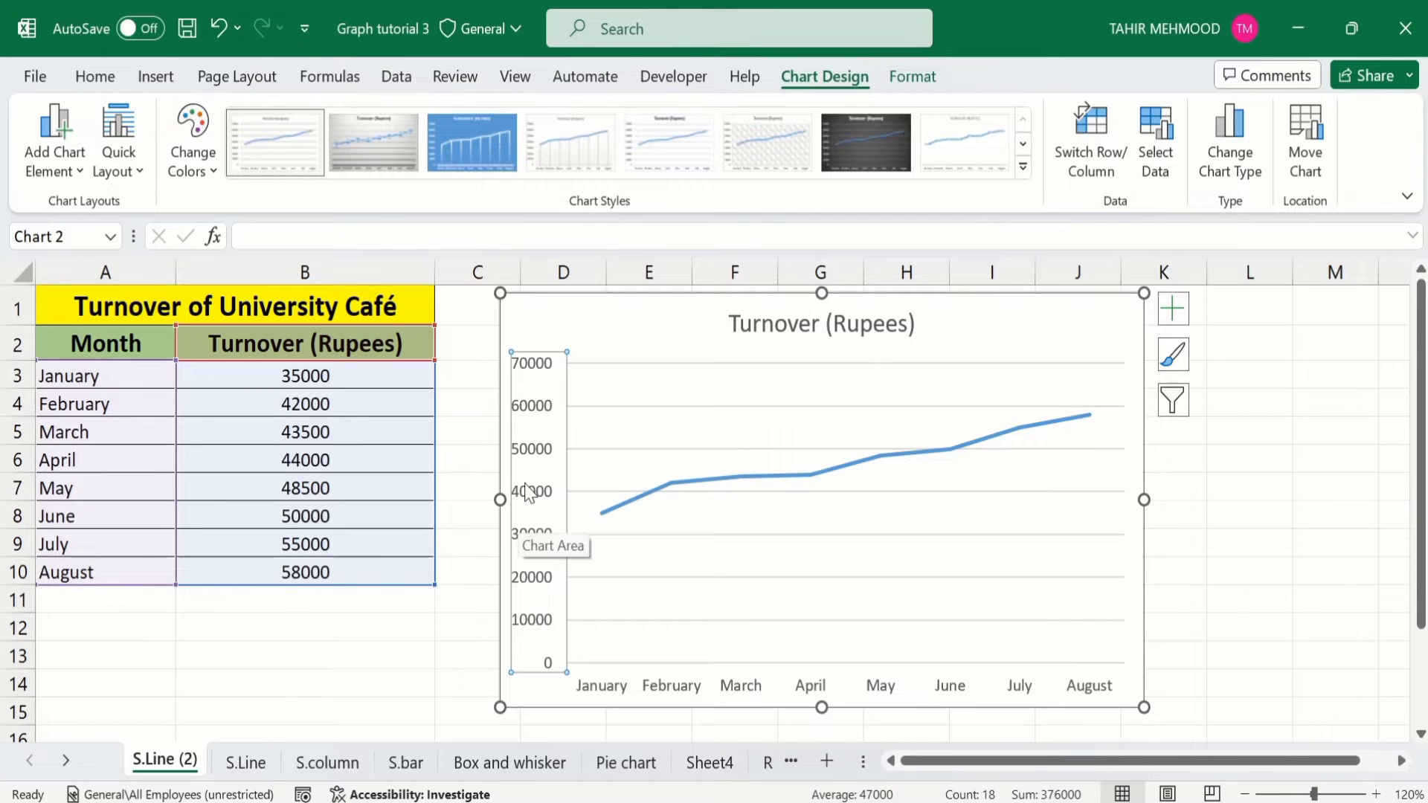
pyautogui.rightClick(532, 414)
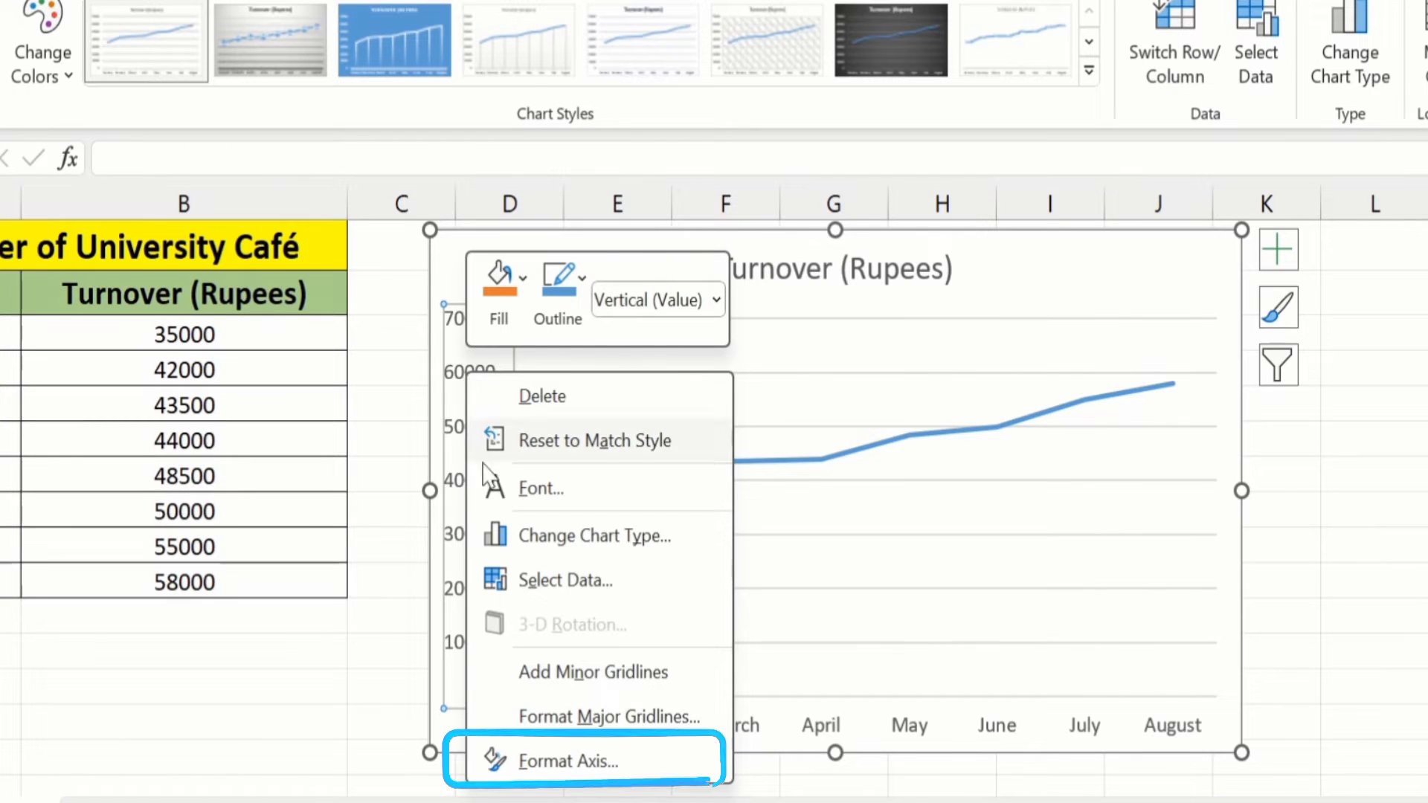
pyautogui.click(565, 761)
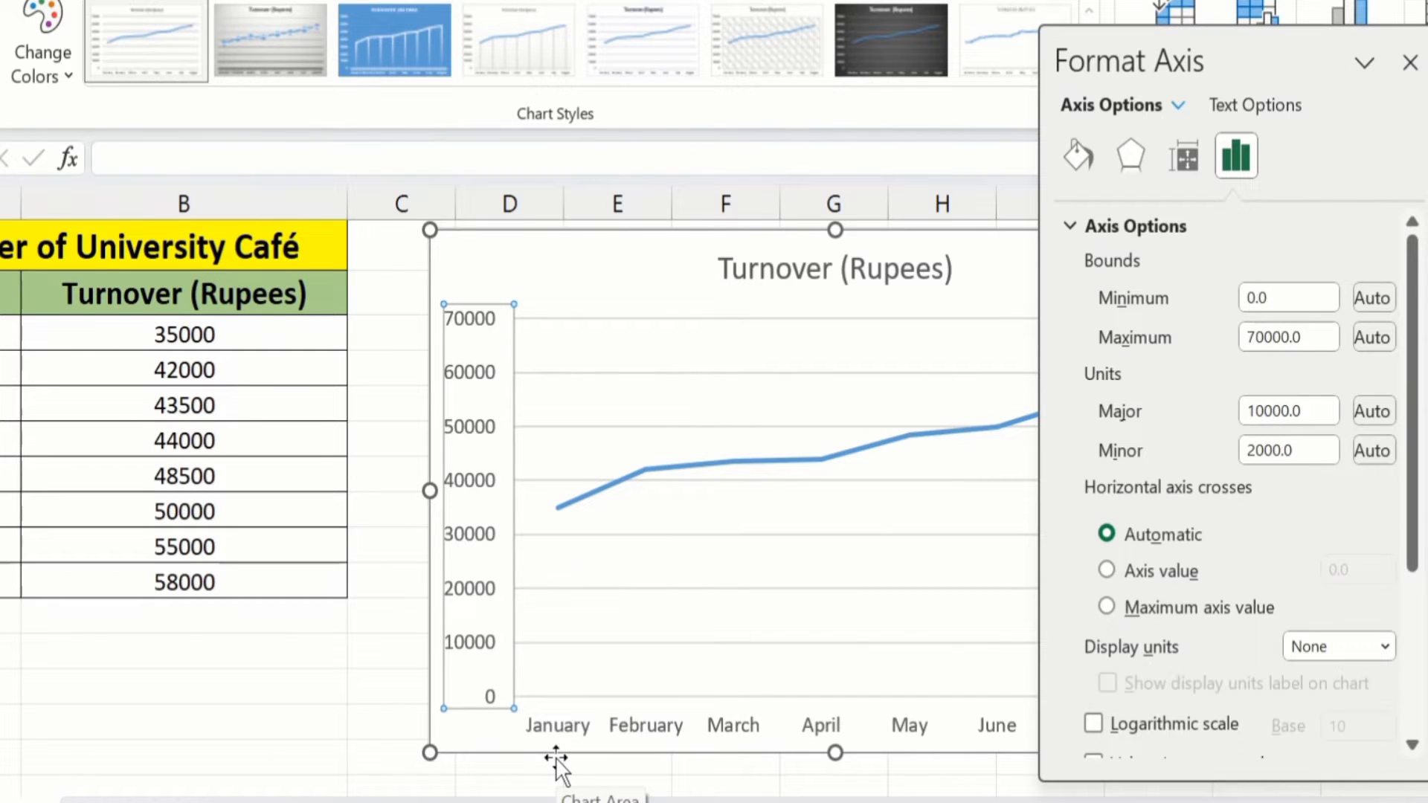
pyautogui.click(1078, 156)
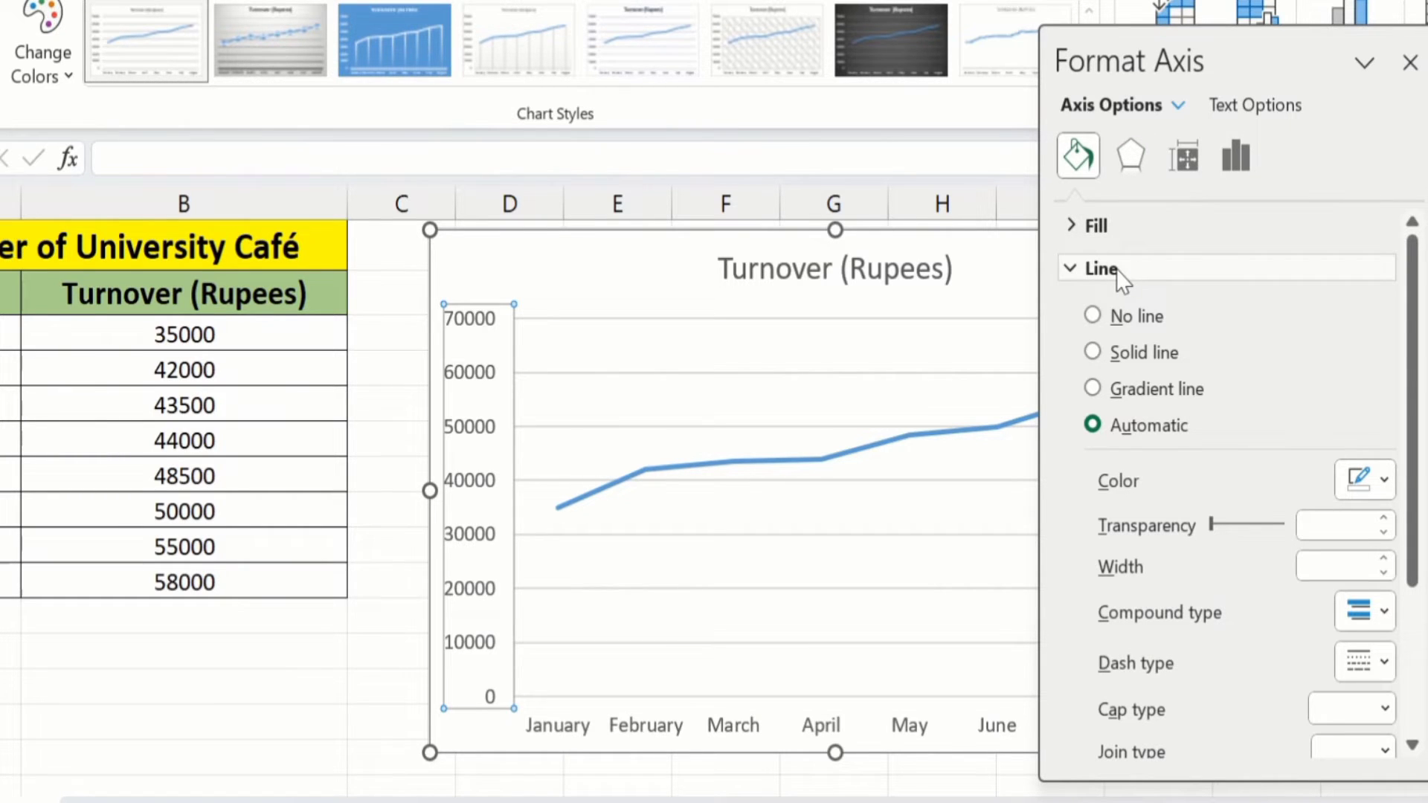
pyautogui.click(1093, 352)
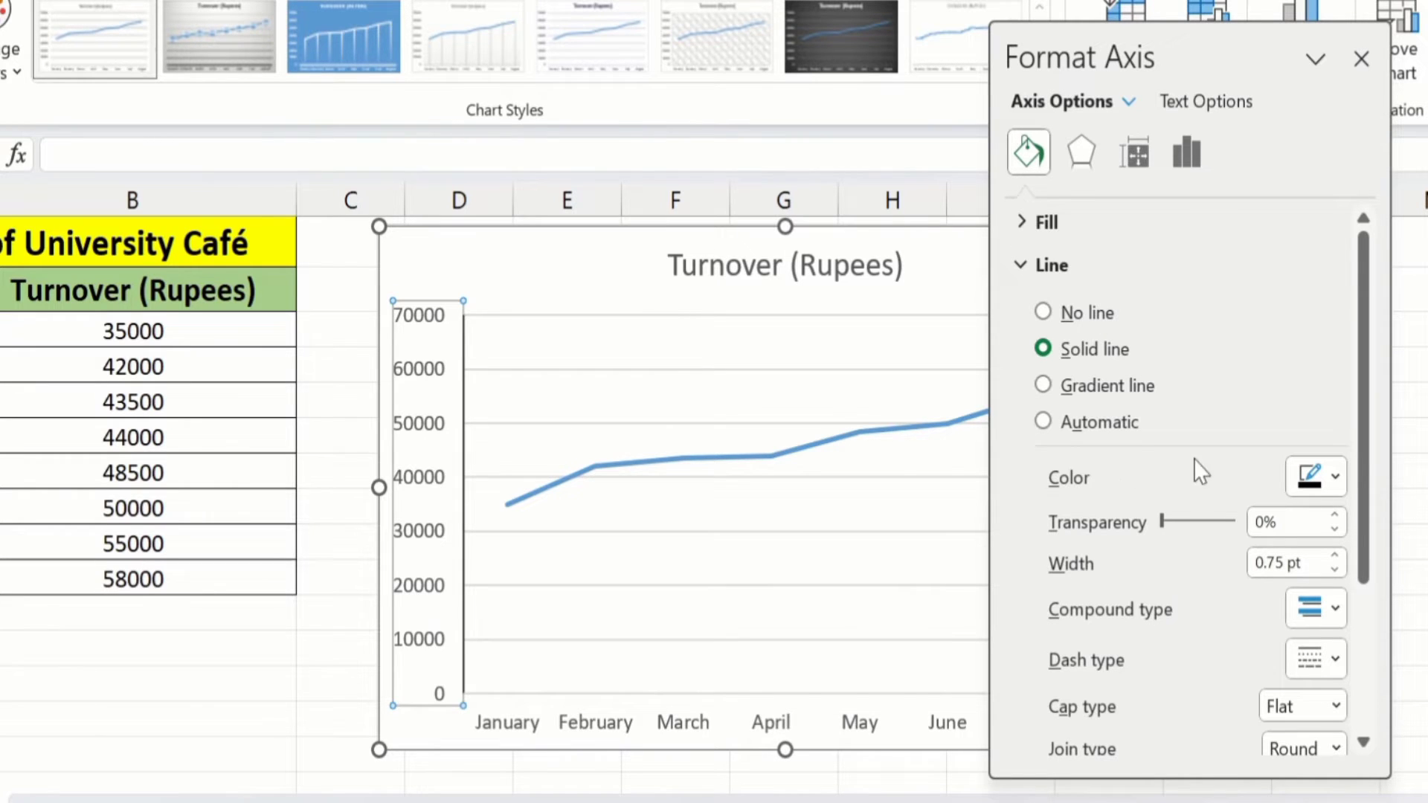
pyautogui.click(1336, 478)
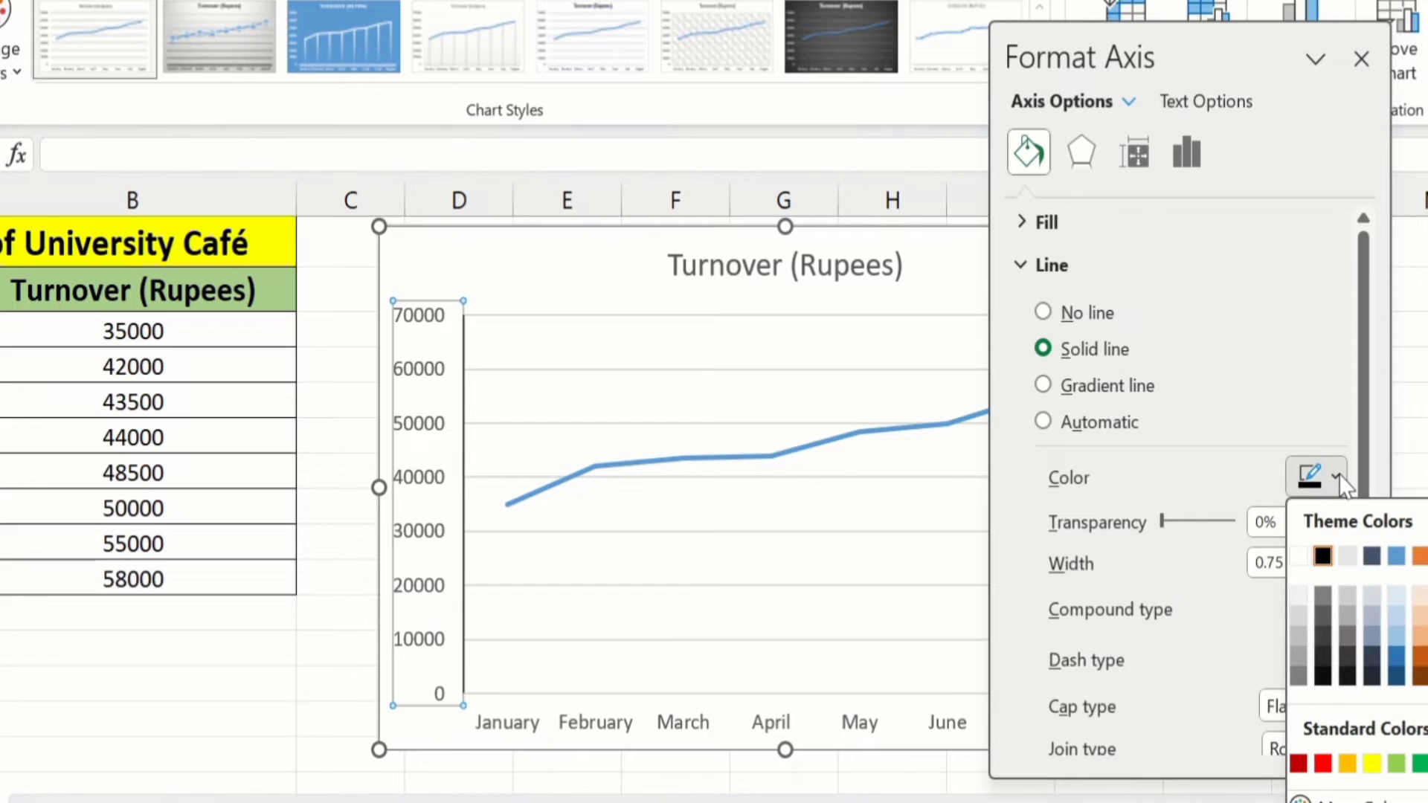
pyautogui.click(1324, 559)
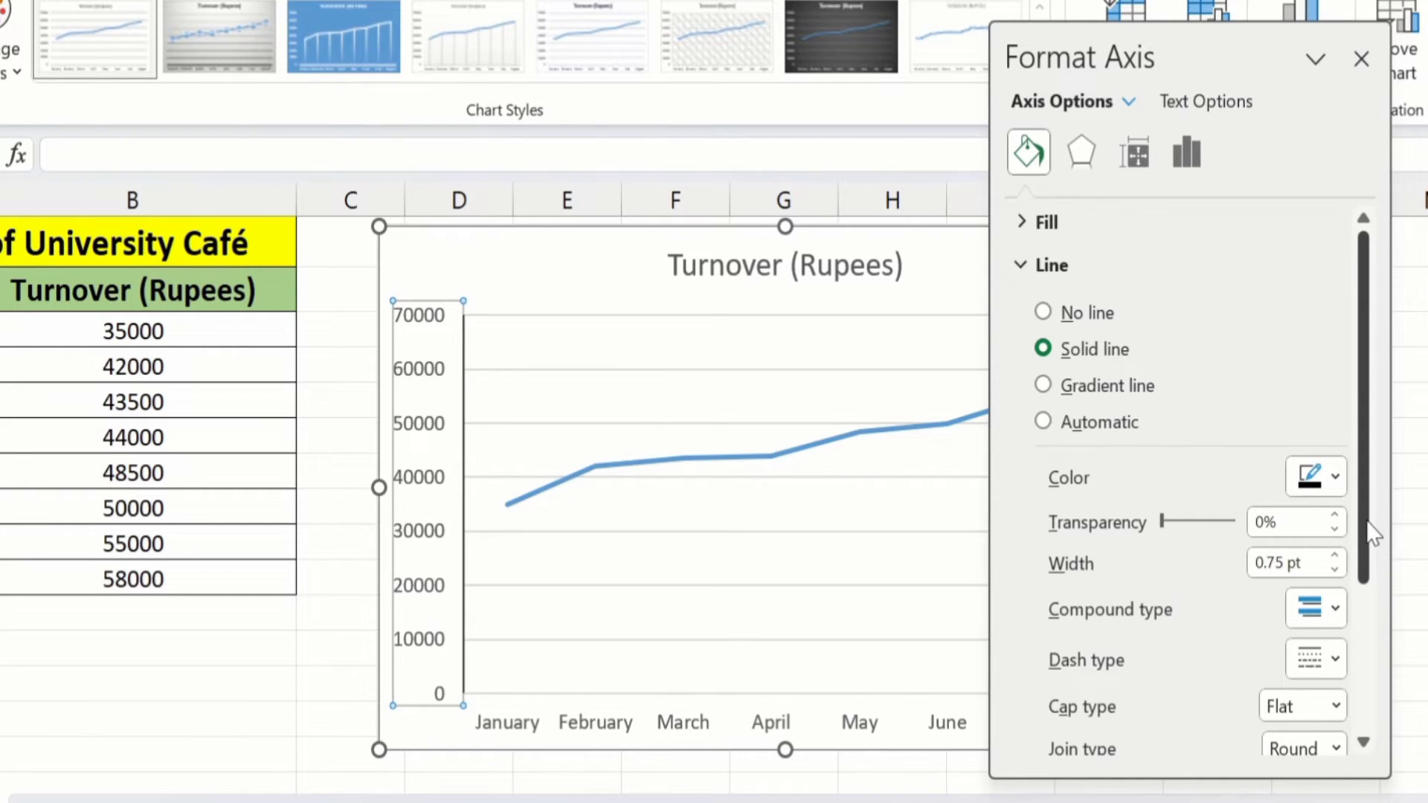
# Set the vertical axis line's width to 1.5 pt and close the axis formatting options
pyautogui.scroll(-1, 1370, 533)
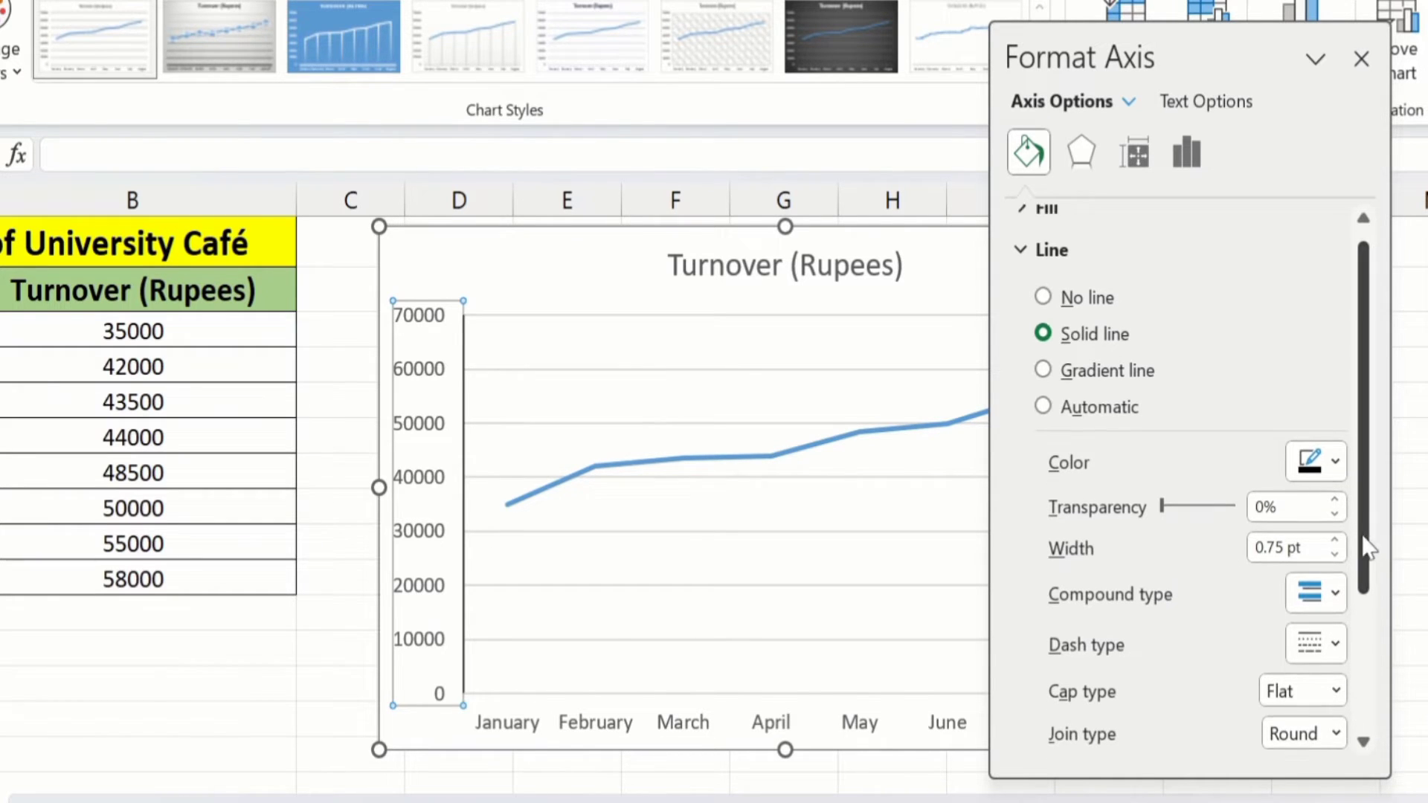
pyautogui.click(1335, 541)
pyautogui.click(1336, 541)
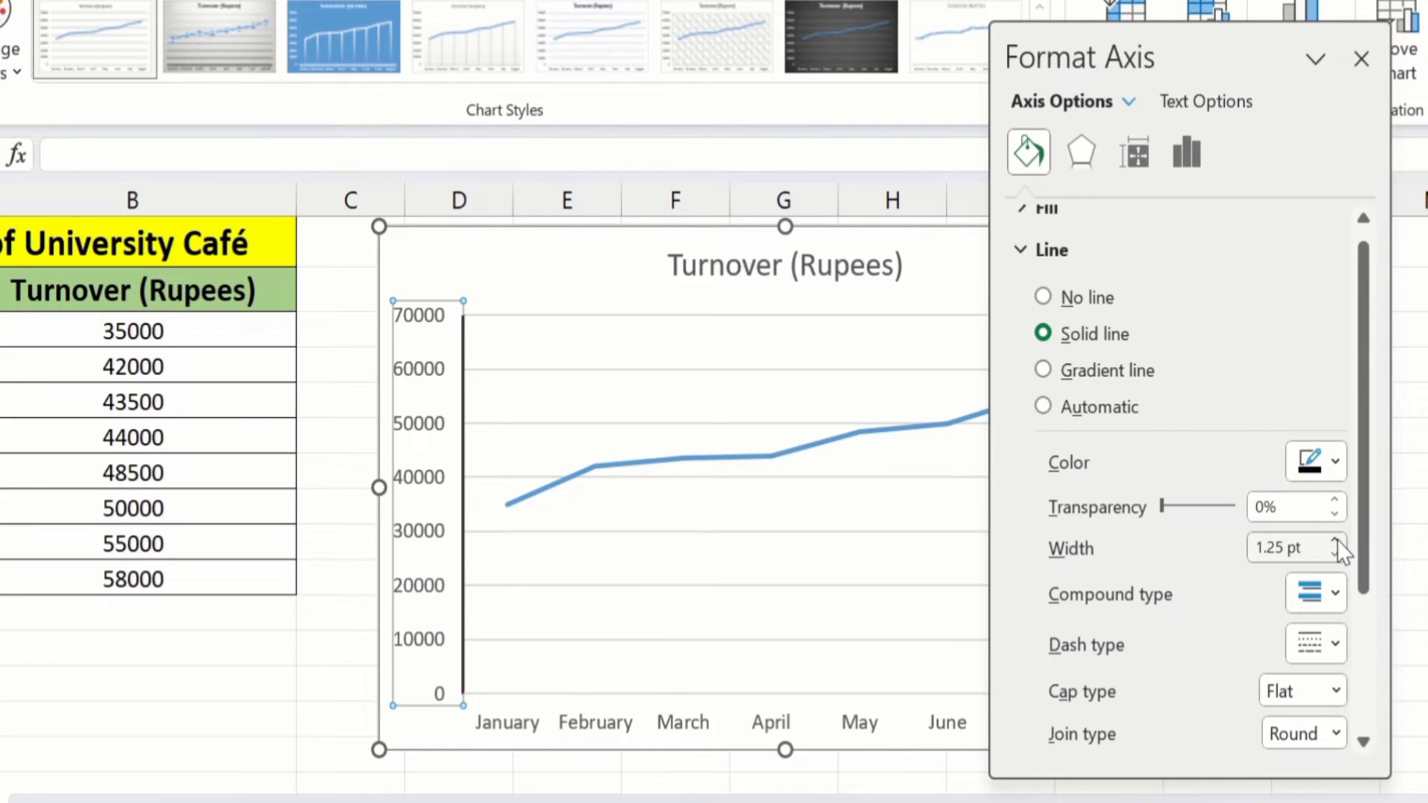
pyautogui.click(1335, 542)
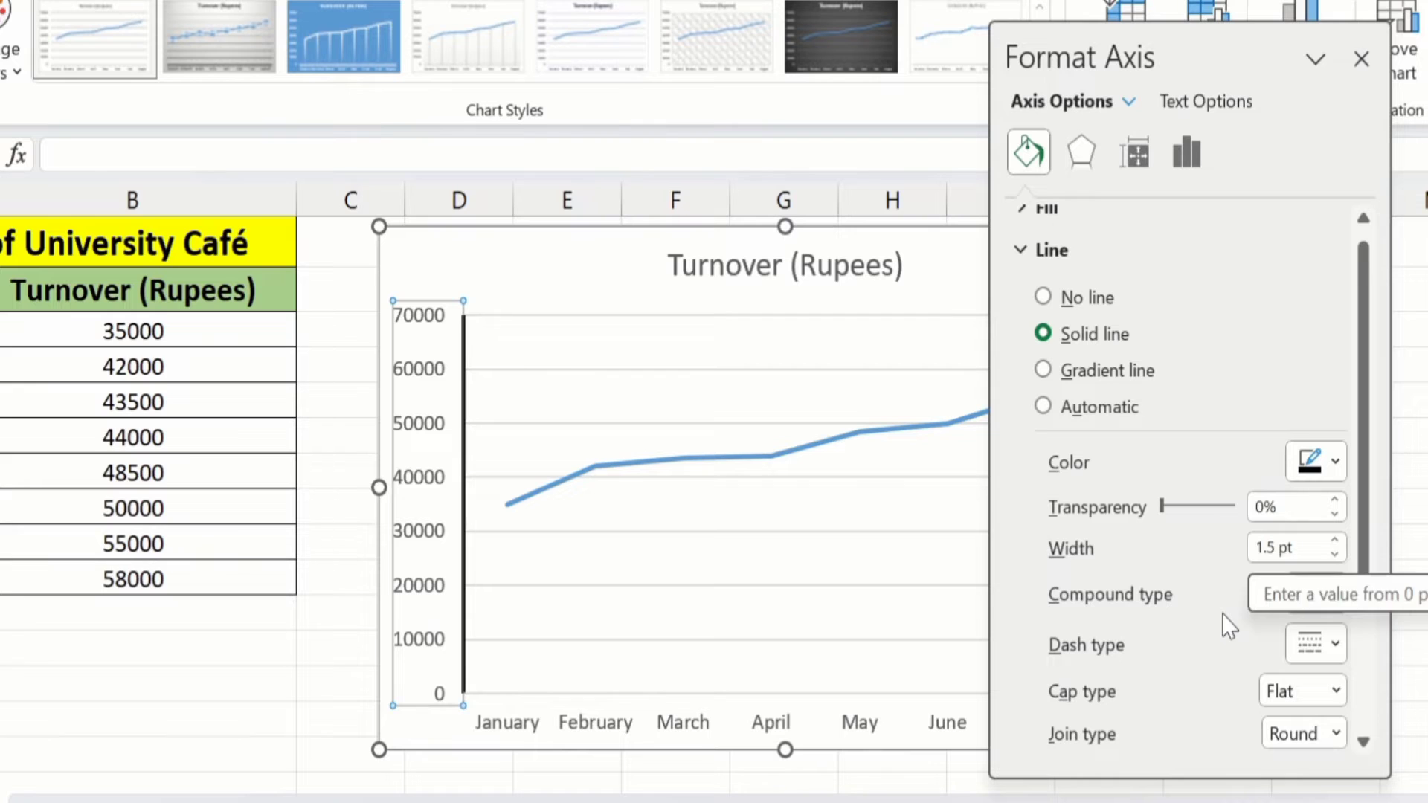
pyautogui.click(1358, 60)
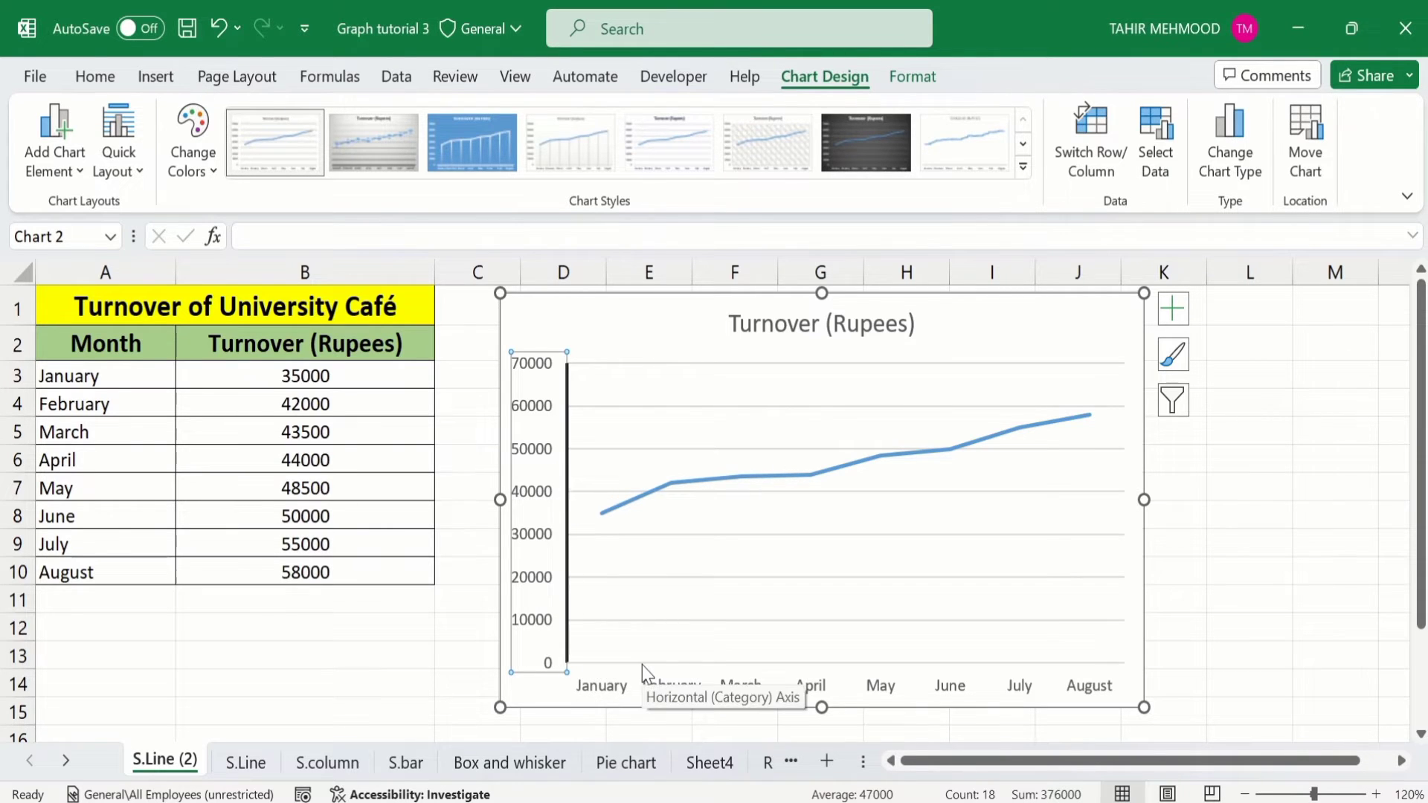
# Open the vertical axis's tick mark settings and try the Inside, Outside and Cross major types
pyautogui.rightClick(531, 411)
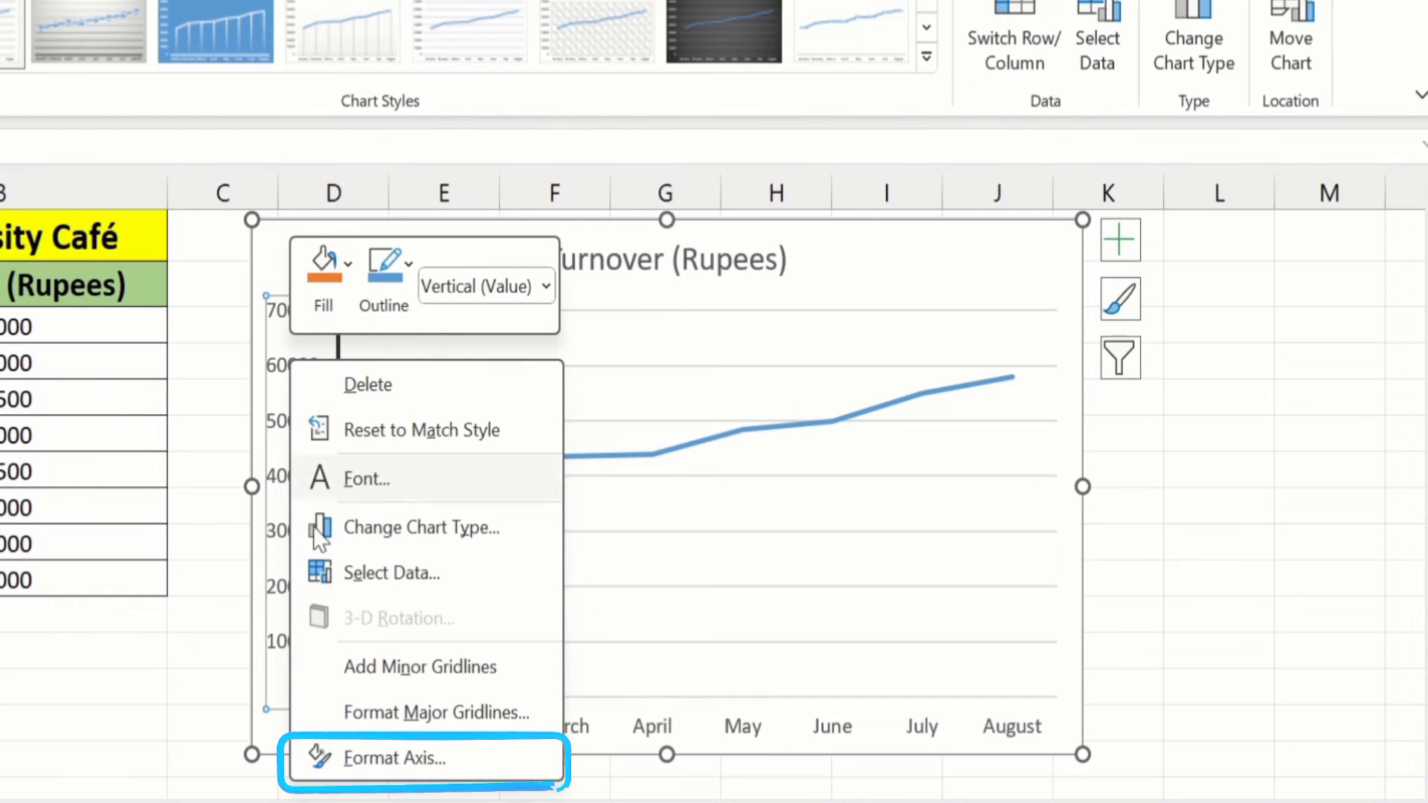
pyautogui.click(379, 758)
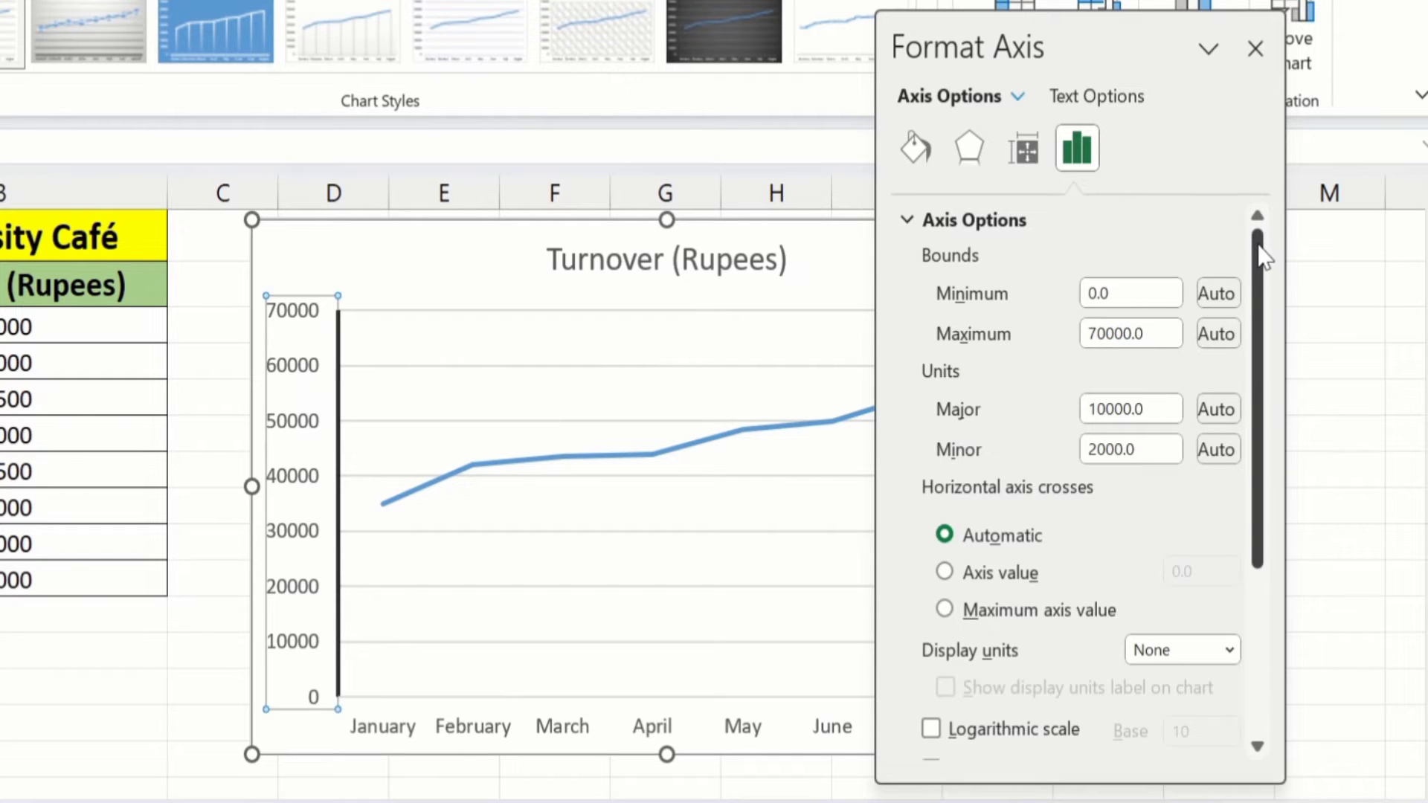
pyautogui.moveTo(1262, 256); pyautogui.dragTo(1276, 463)
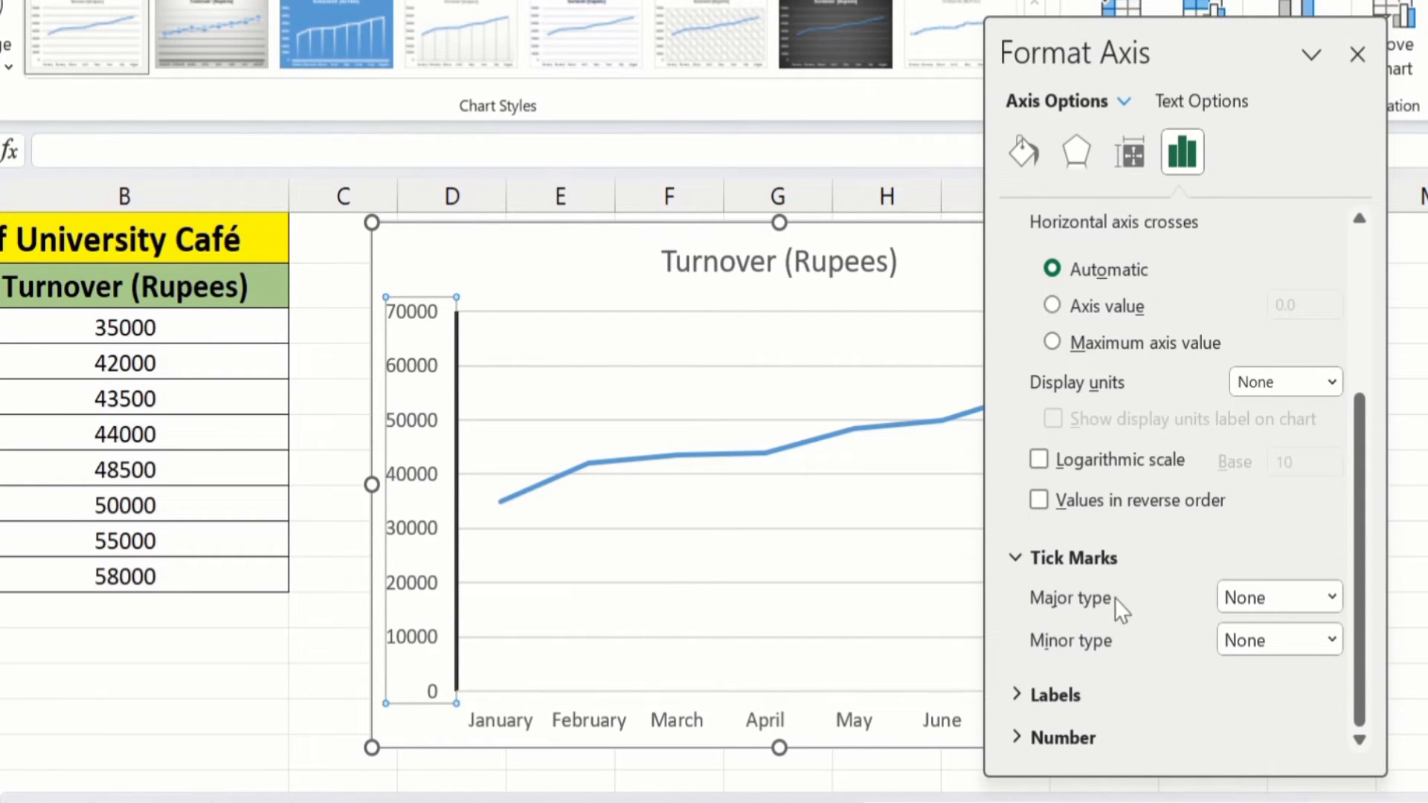
pyautogui.click(1335, 594)
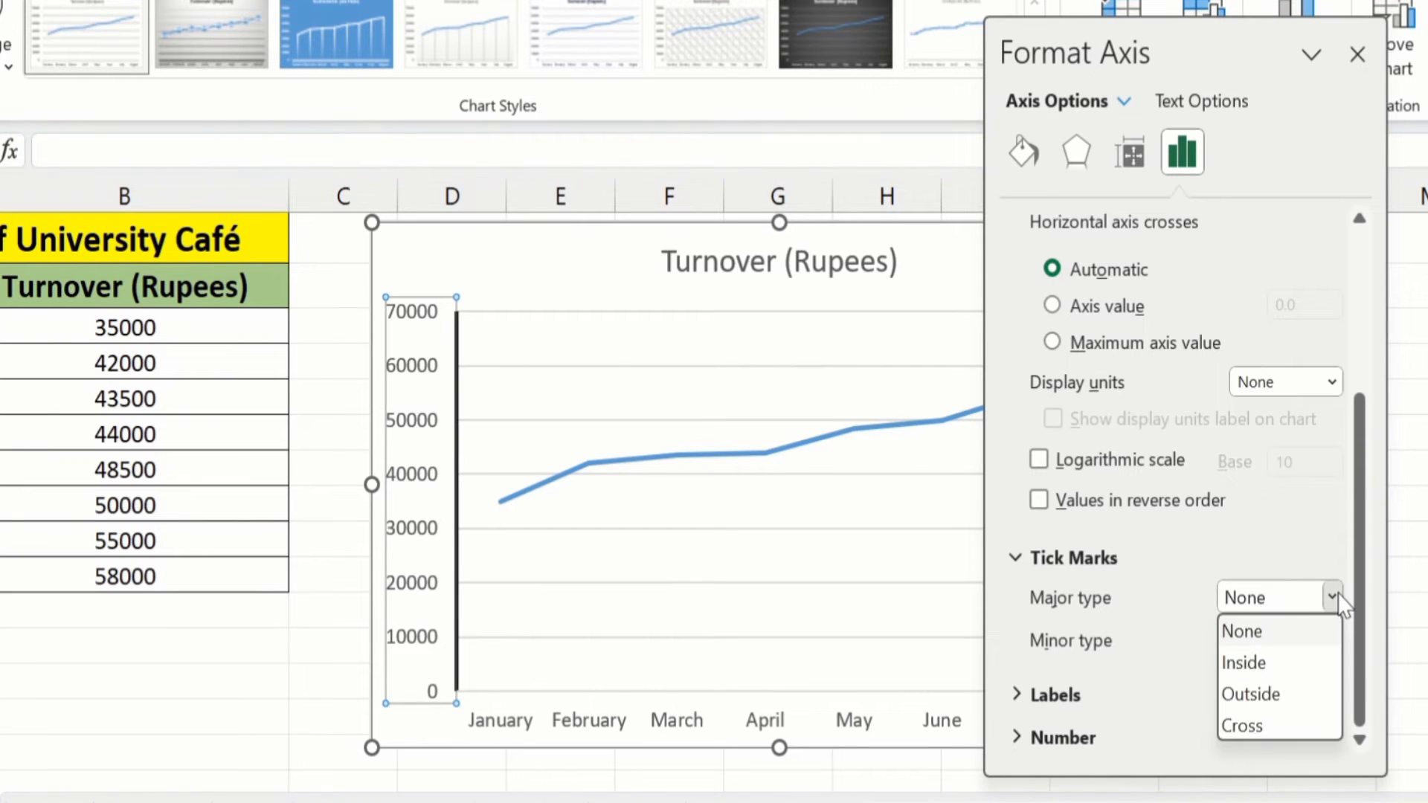
pyautogui.click(1271, 663)
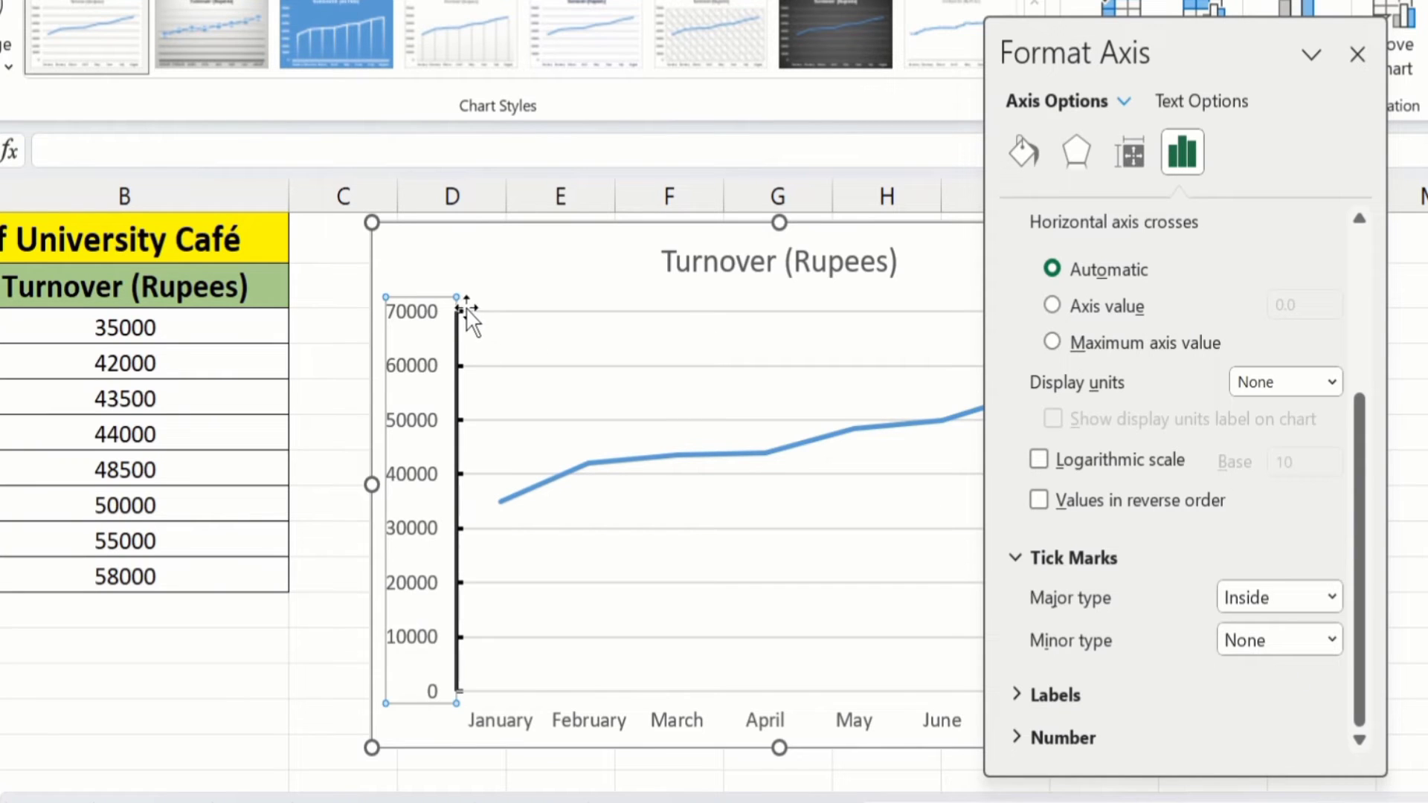
pyautogui.click(1333, 599)
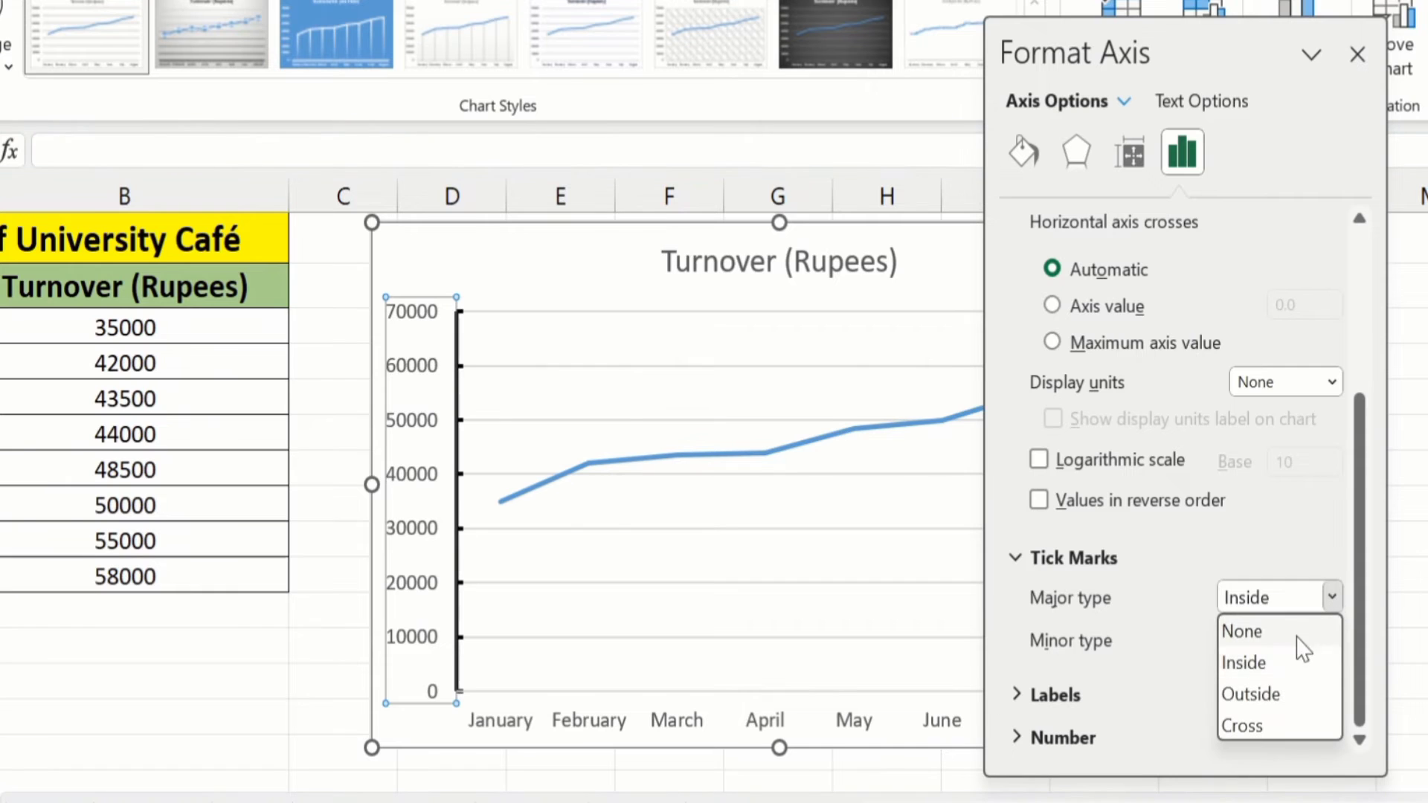
pyautogui.click(1281, 694)
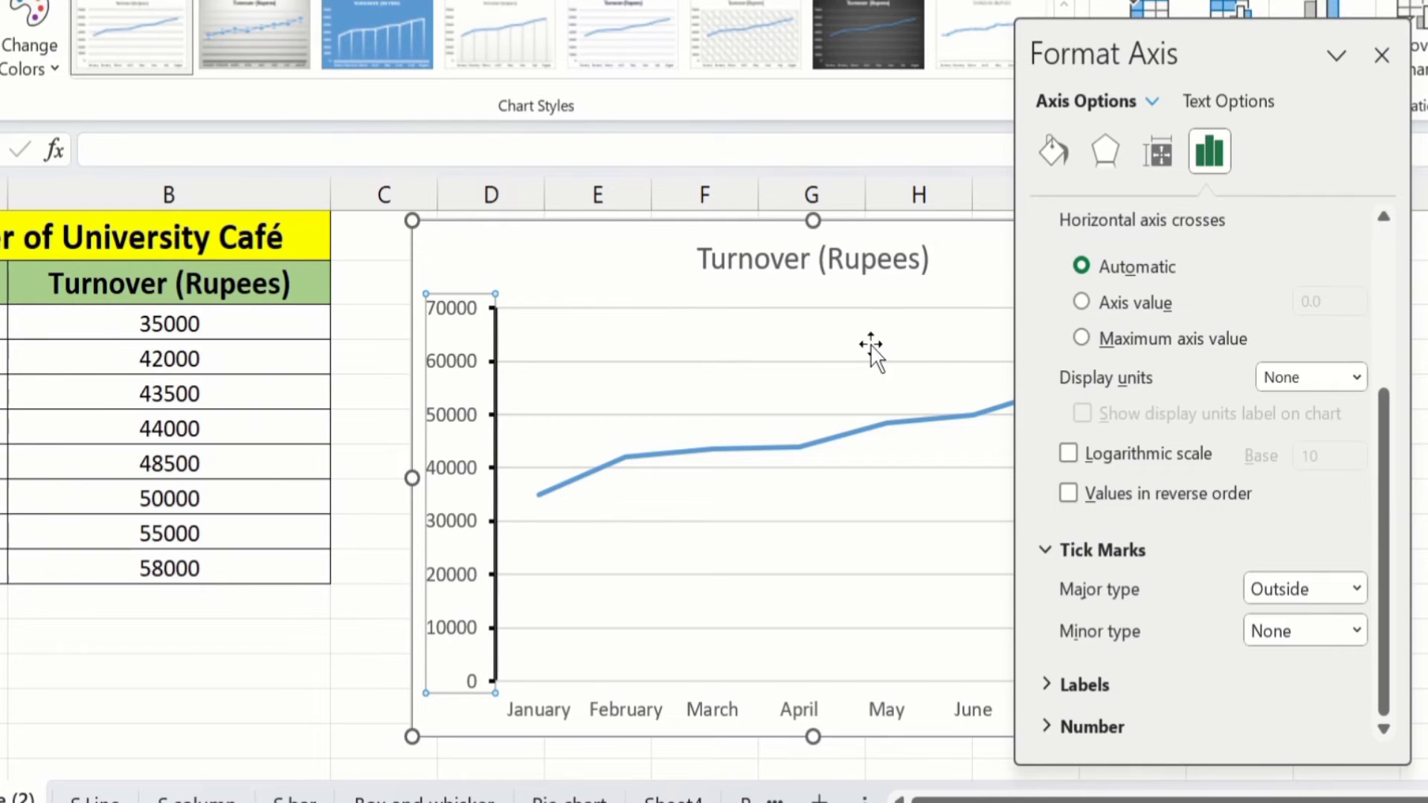
pyautogui.click(1358, 589)
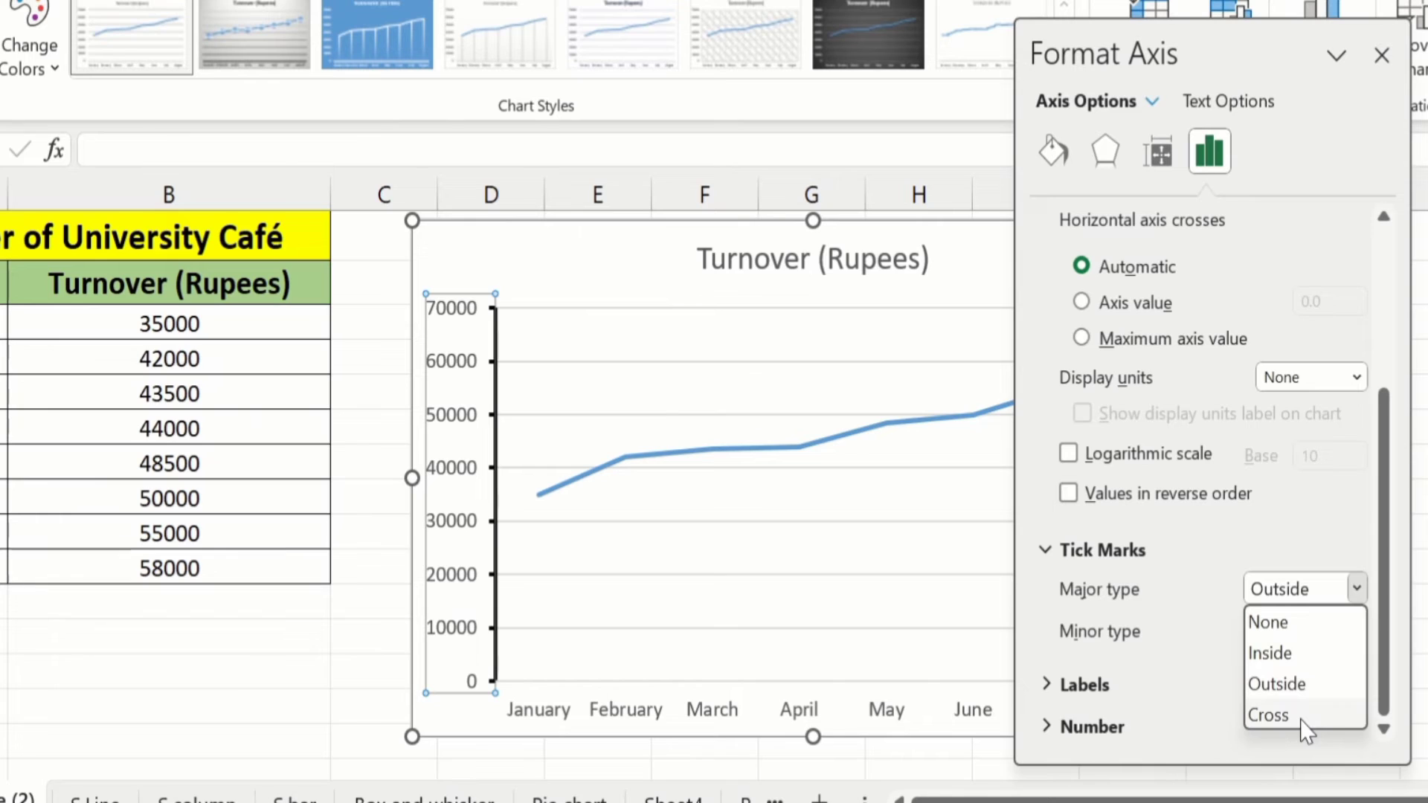
pyautogui.click(1273, 715)
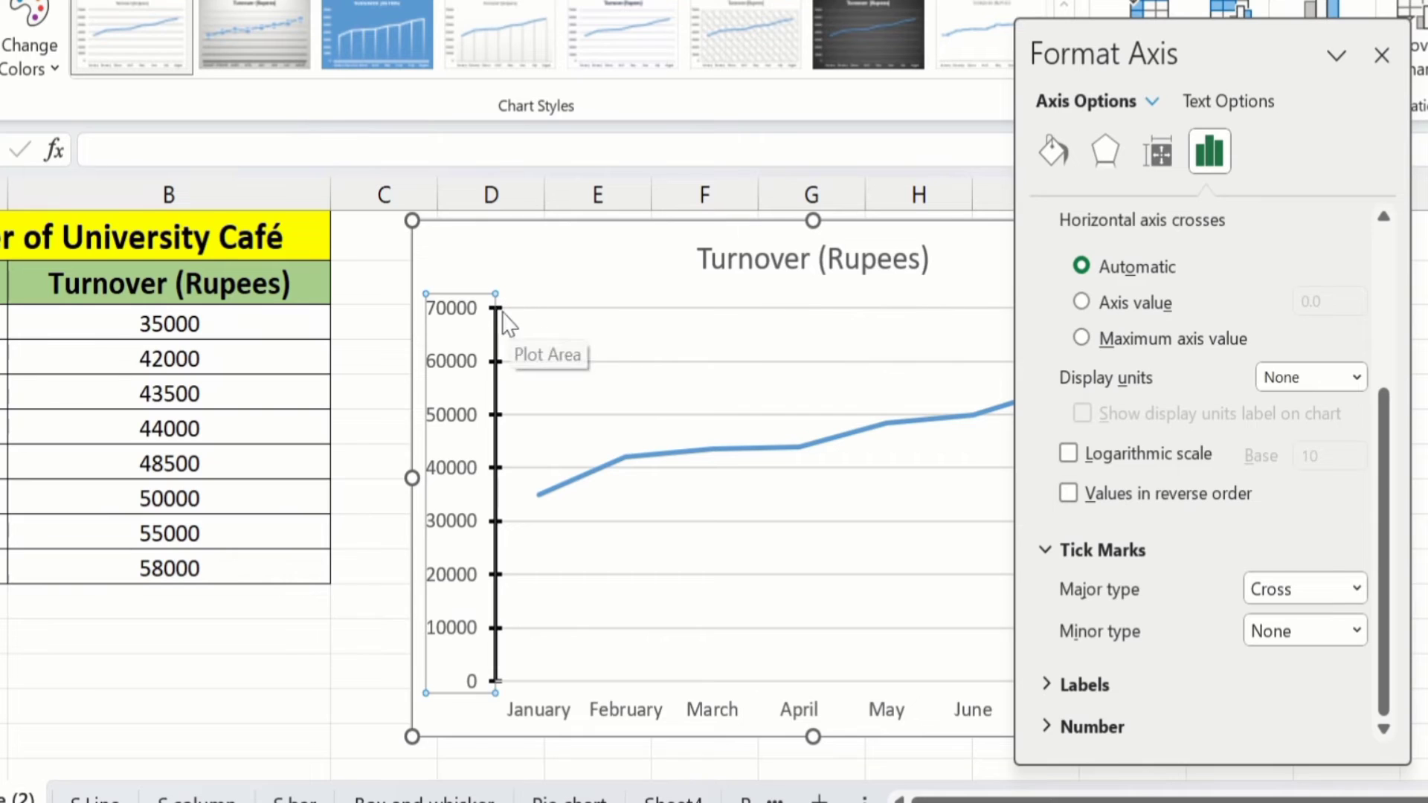
# Set both the major and minor tick marks of the vertical axis to Outside
pyautogui.click(1355, 590)
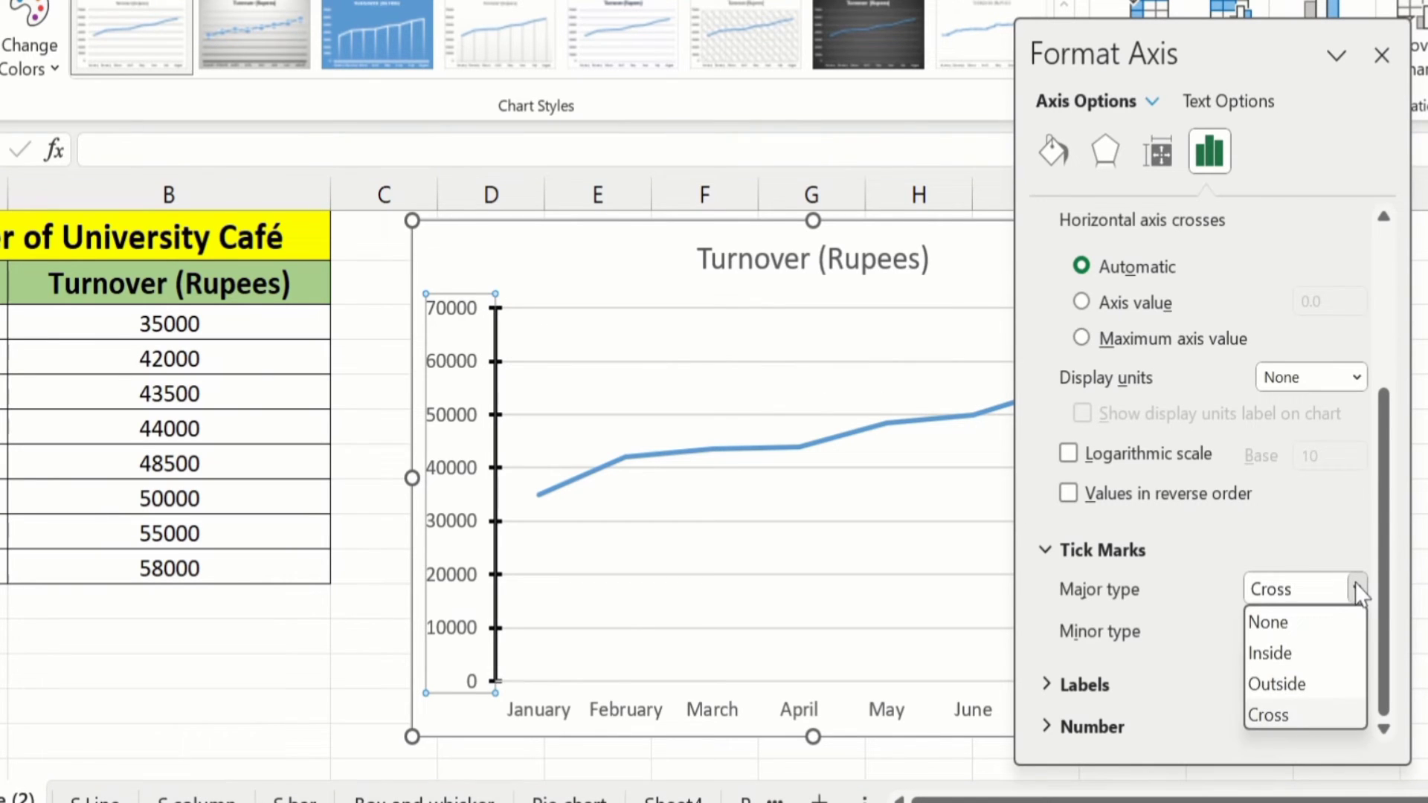
pyautogui.click(1304, 684)
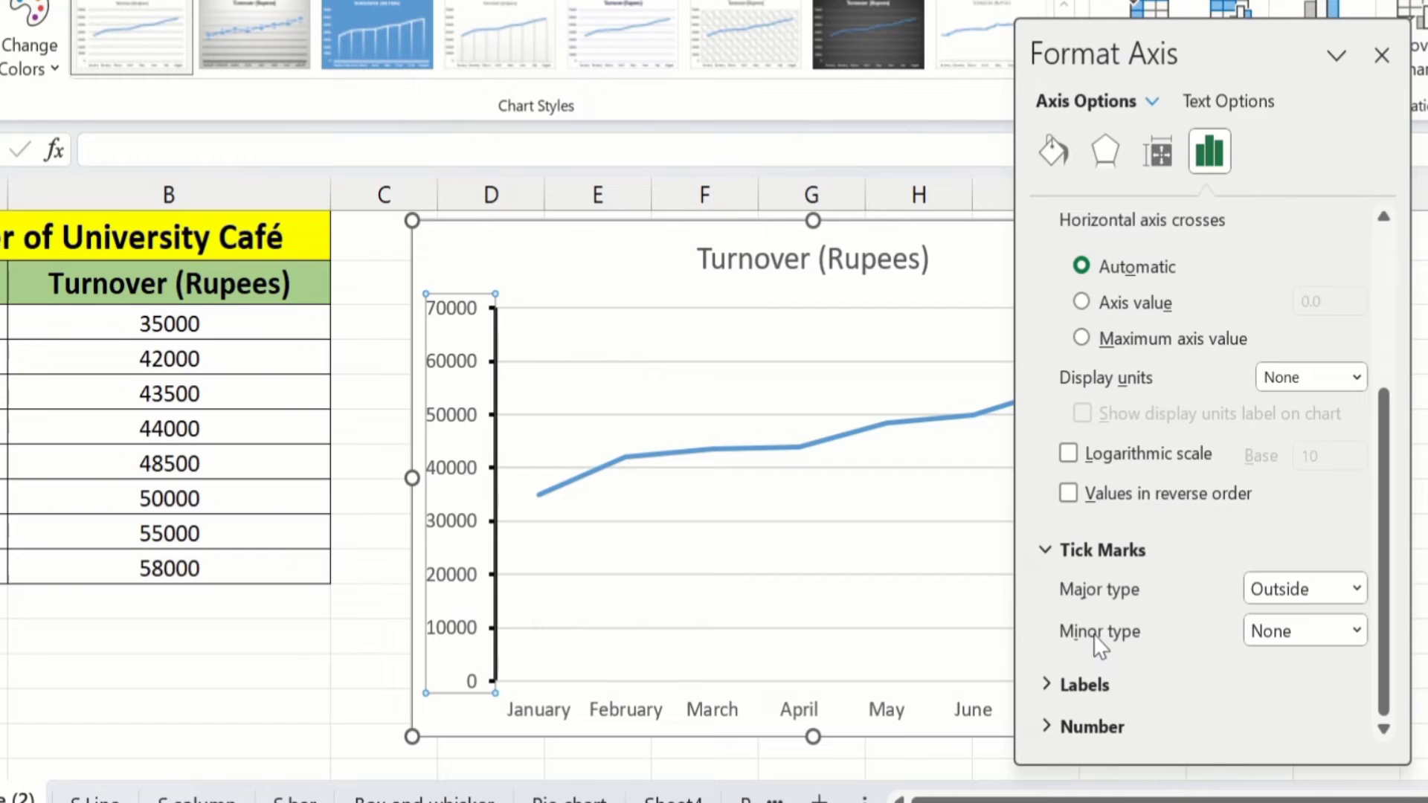
pyautogui.click(1357, 630)
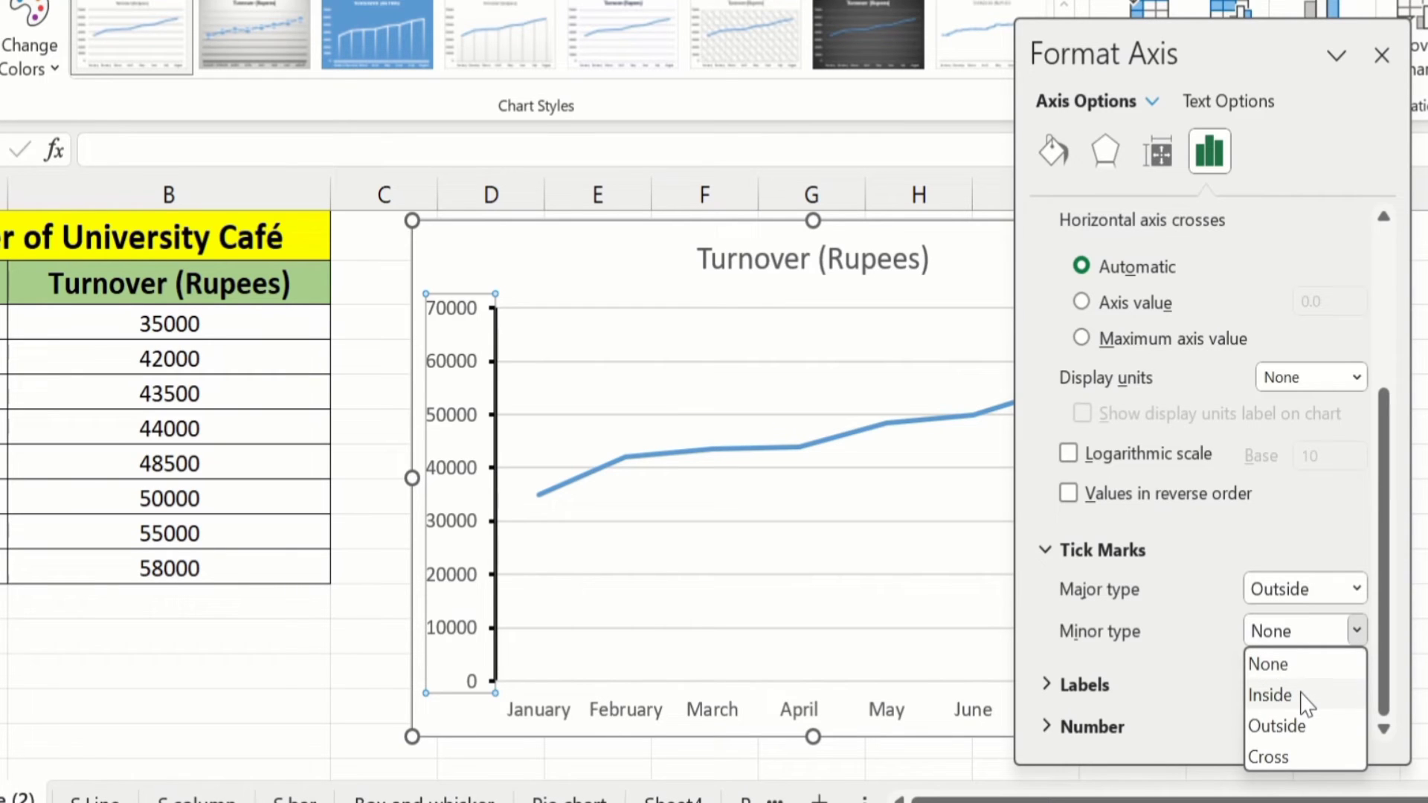
pyautogui.click(1339, 726)
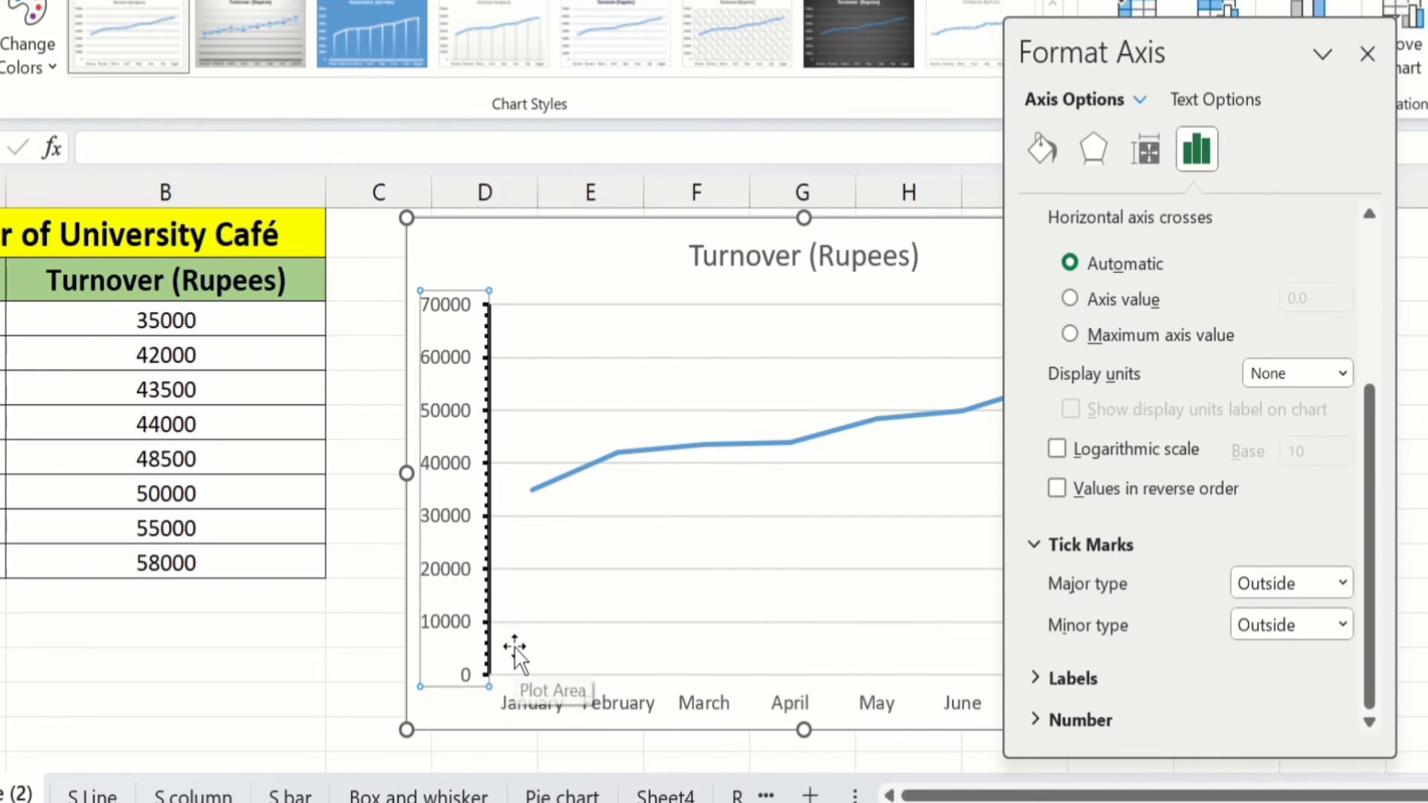
# Set the major and minor tick marks of the horizontal month axis to Outside
pyautogui.click(628, 710)
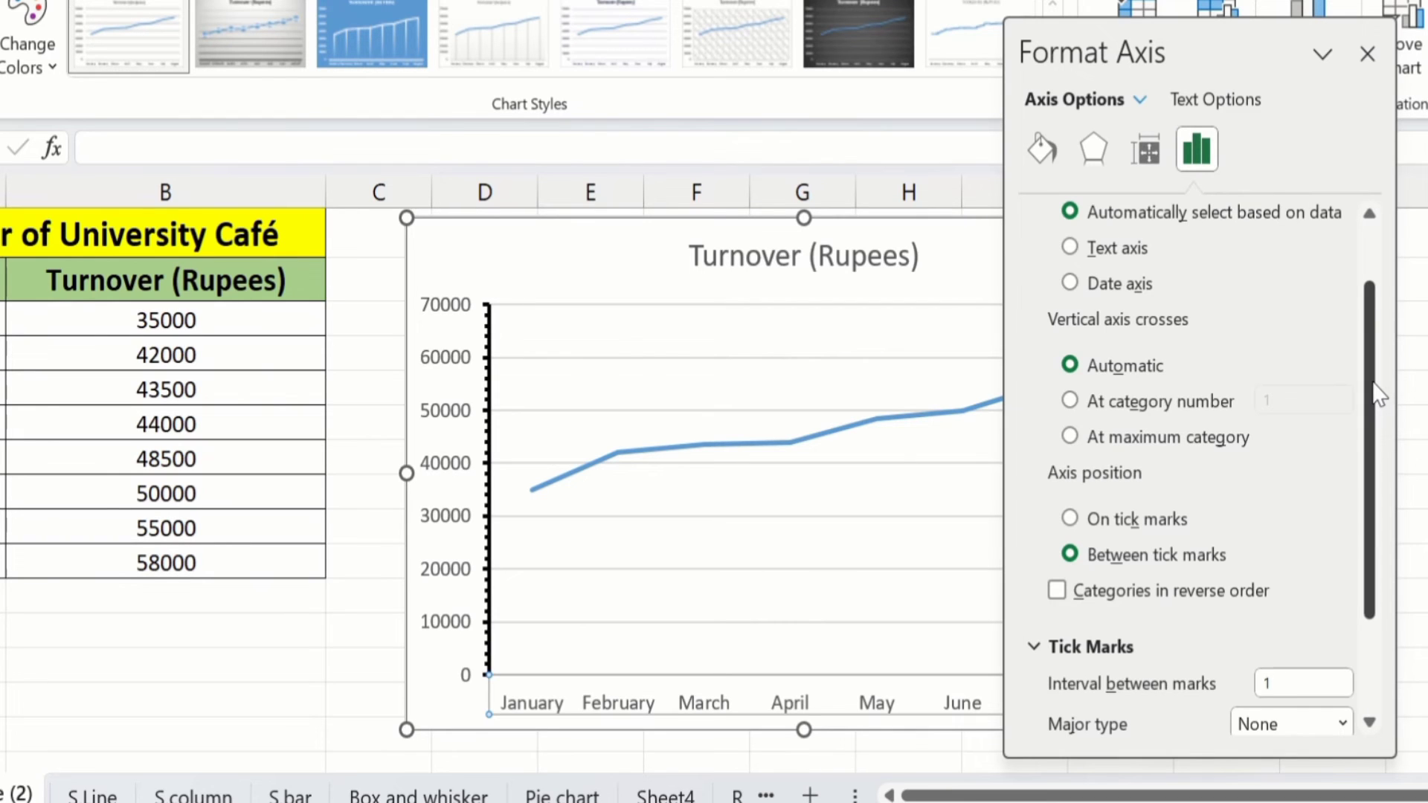
pyautogui.scroll(-3, 1376, 394)
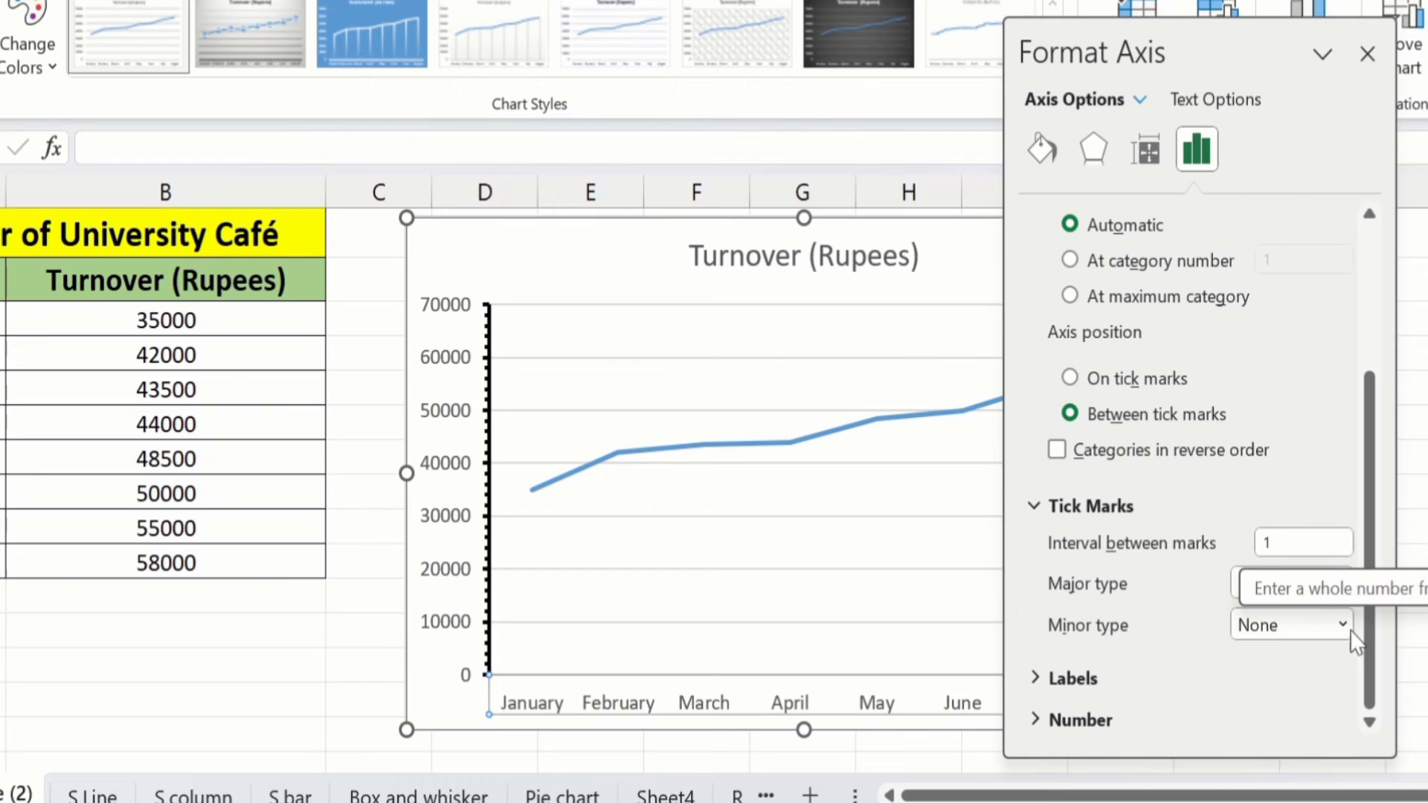
pyautogui.click(1342, 584)
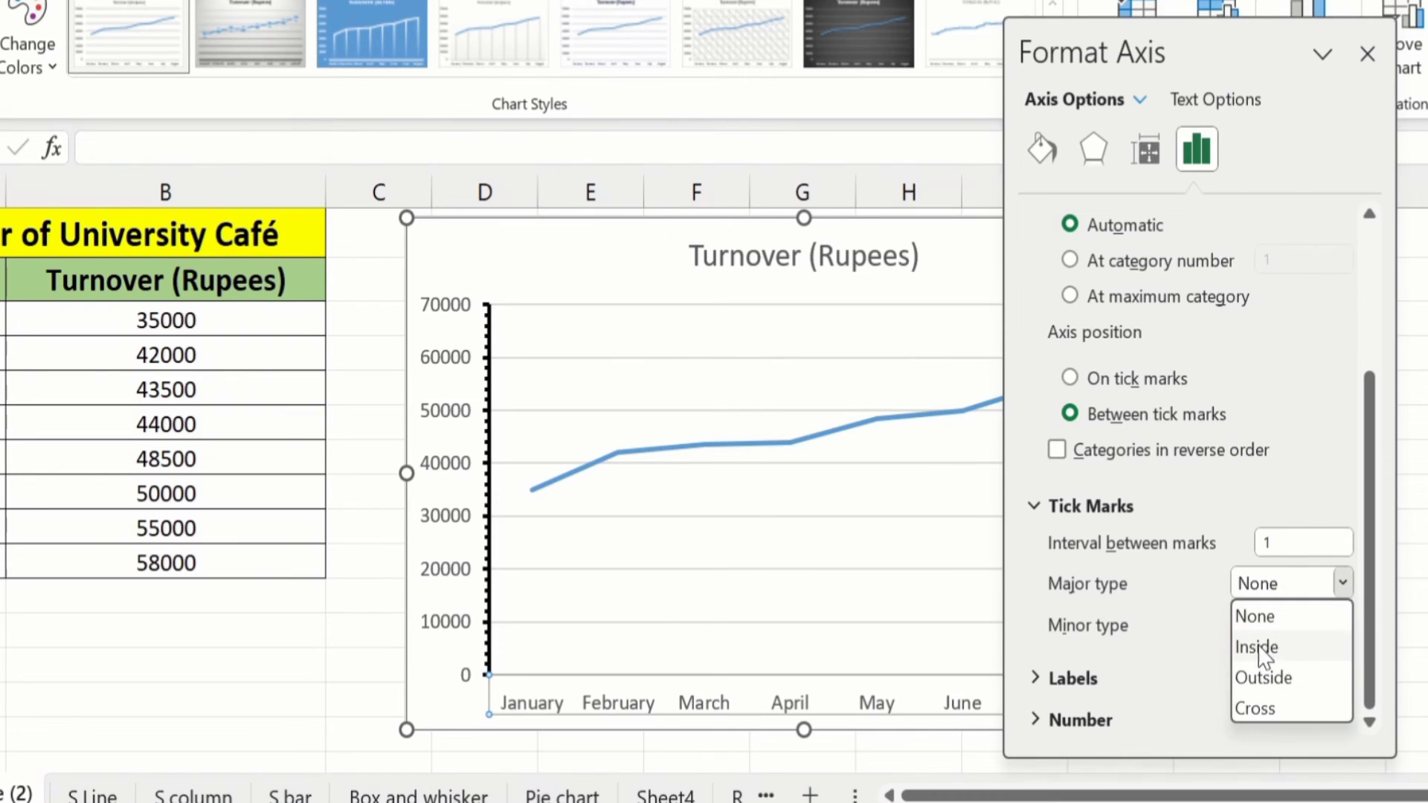
pyautogui.click(1263, 677)
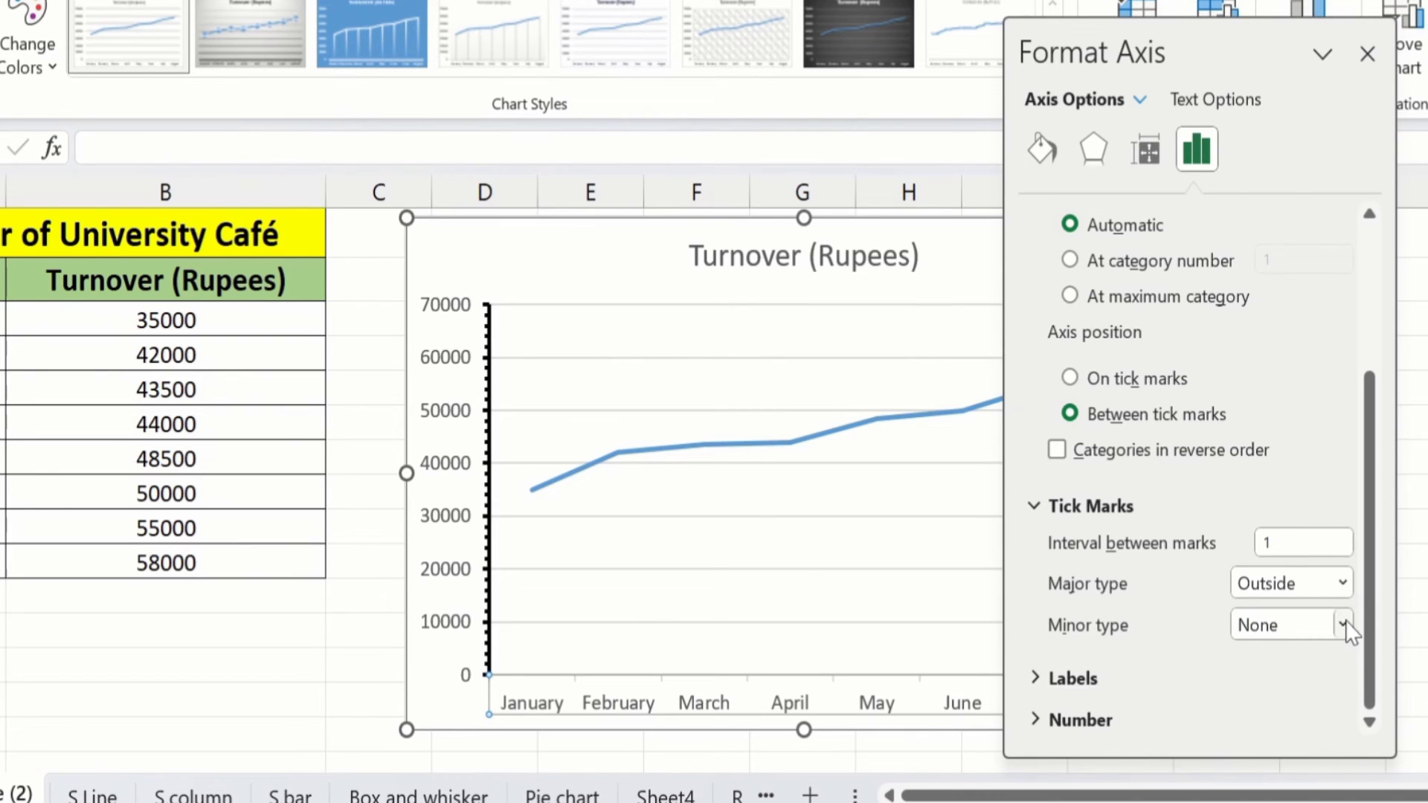
pyautogui.click(1344, 624)
pyautogui.click(1284, 718)
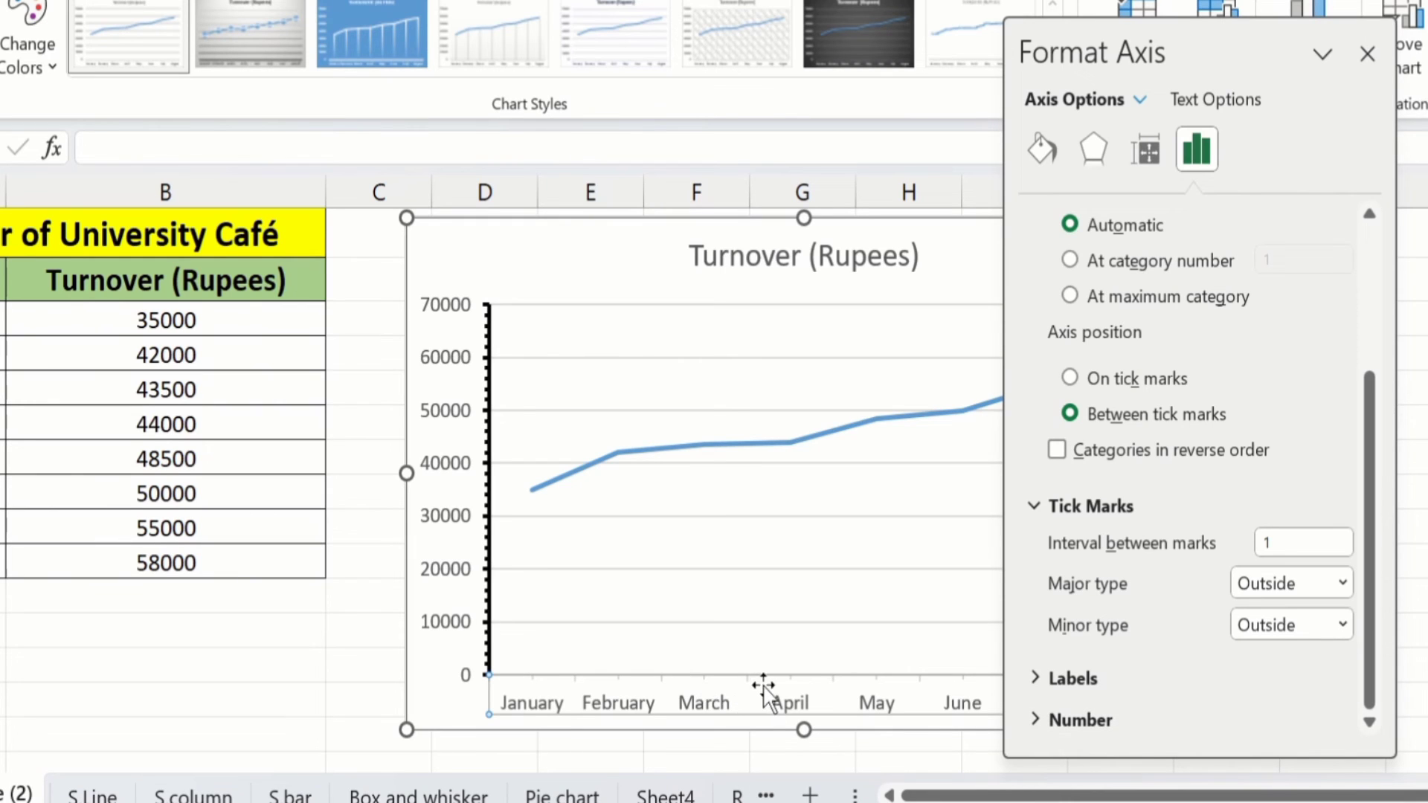
pyautogui.click(730, 683)
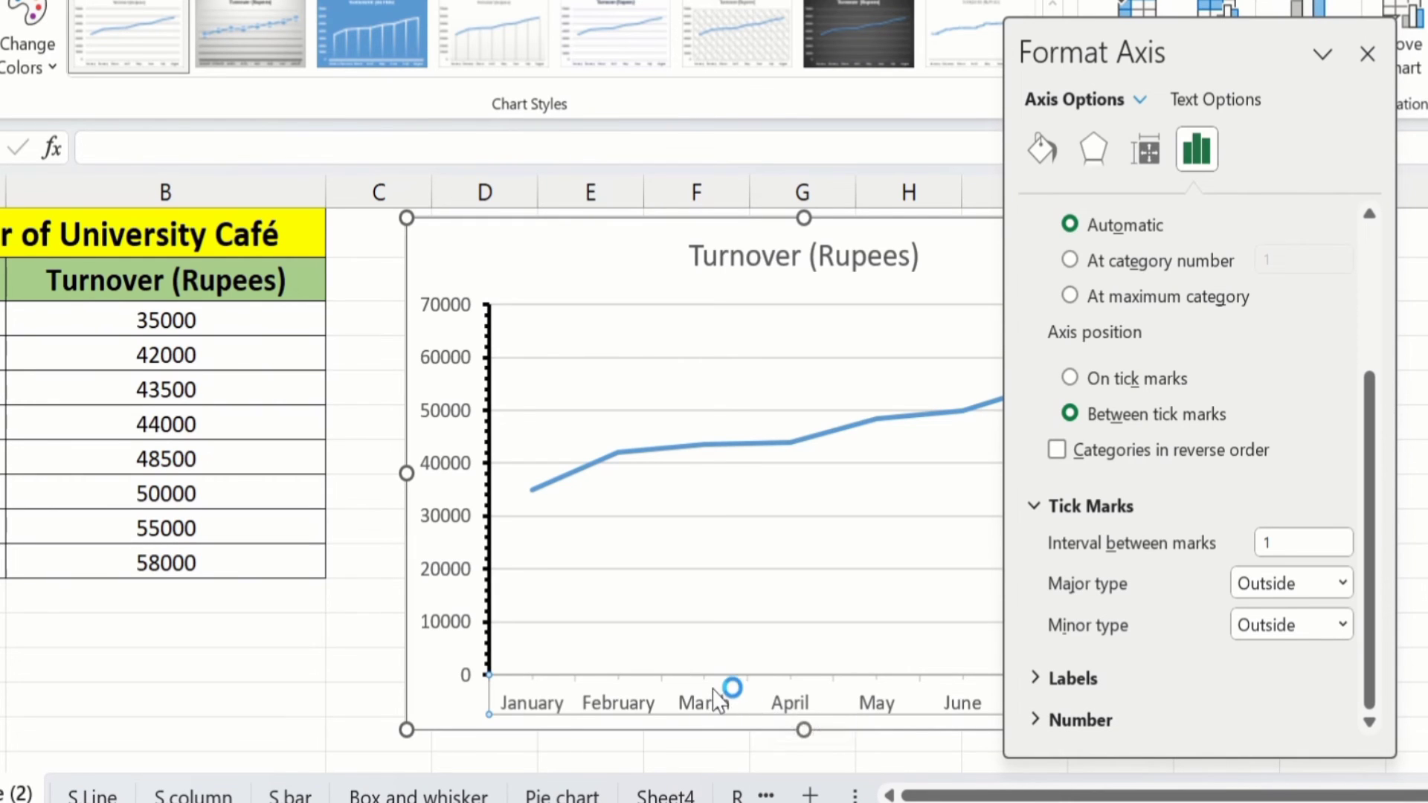